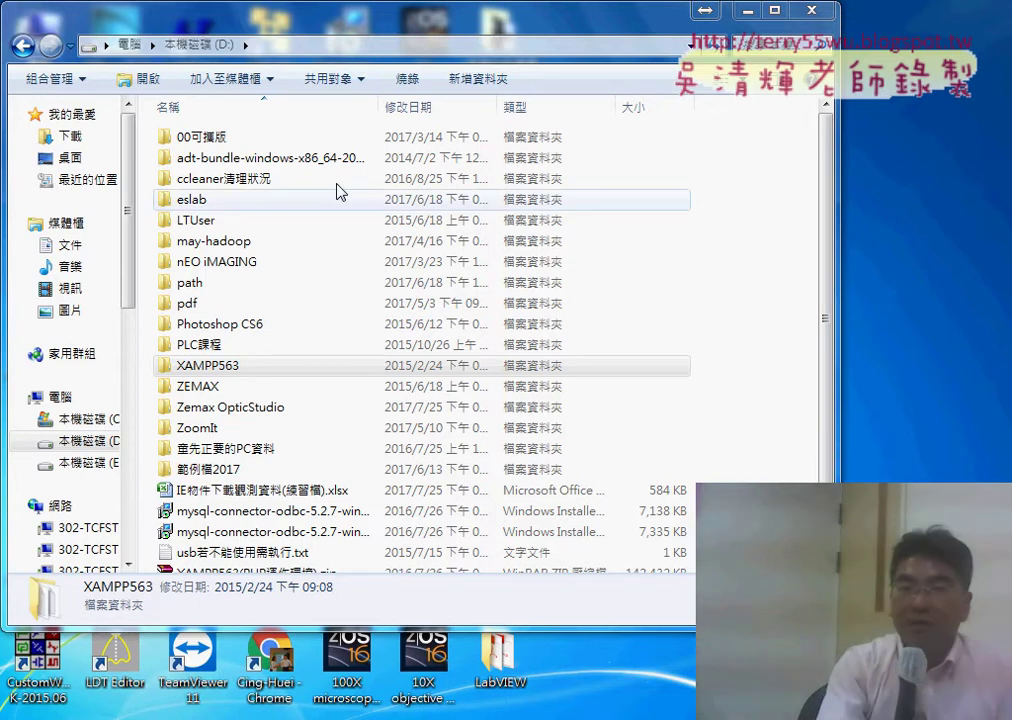
Open the D:\XAMPP563 folder and scroll down to xampp-control.exe
{"action": "right_click", "coordinate": [227, 366]}
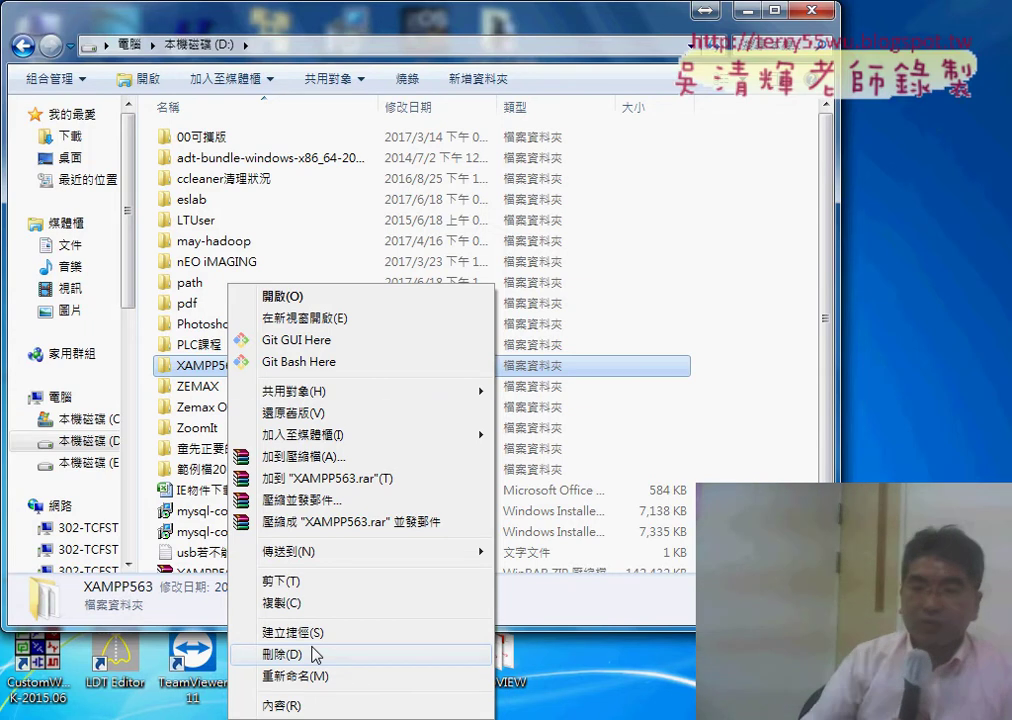
{"action": "key", "text": "o"}
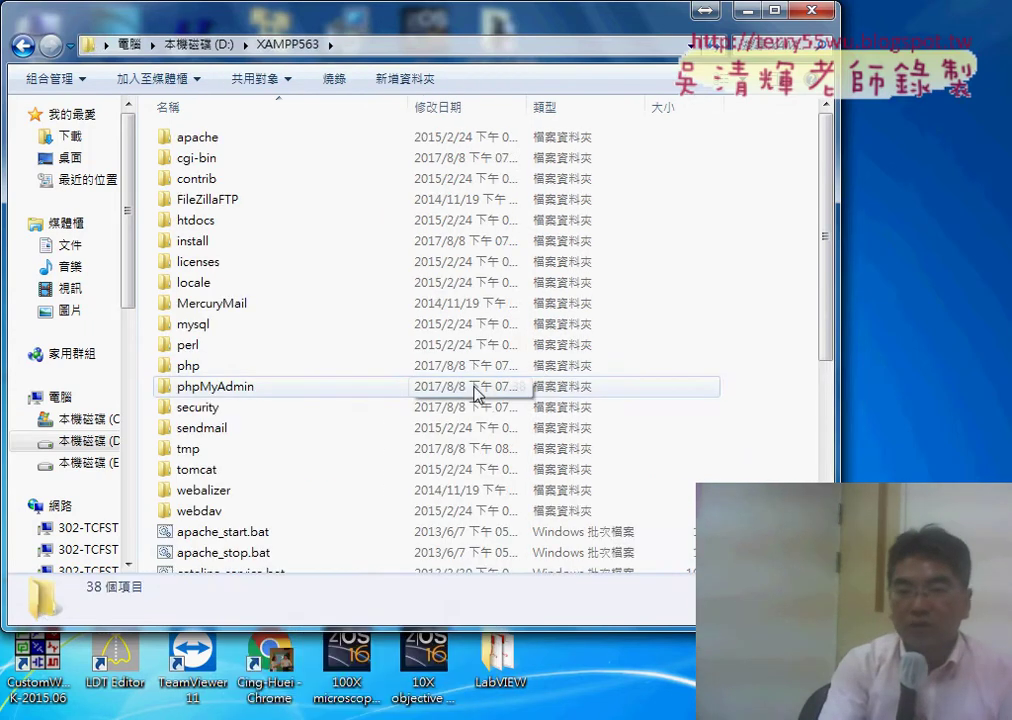
{"action": "scroll", "coordinate": [336, 470], "scroll_direction": "down", "scroll_amount": 3}
{"action": "scroll", "coordinate": [336, 470], "scroll_direction": "down", "scroll_amount": 3}
Run xampp-control.exe past the security warning and open MySQL's Admin page in phpMyAdmin
{"action": "double_click", "coordinate": [338, 499]}
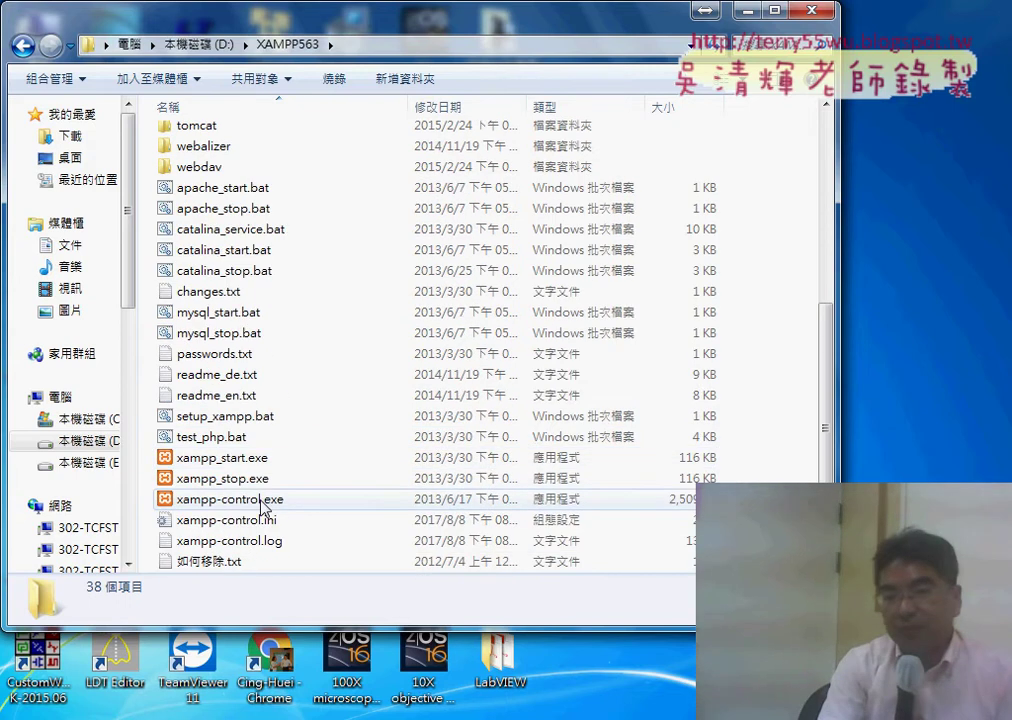
{"action": "left_click", "coordinate": [565, 385]}
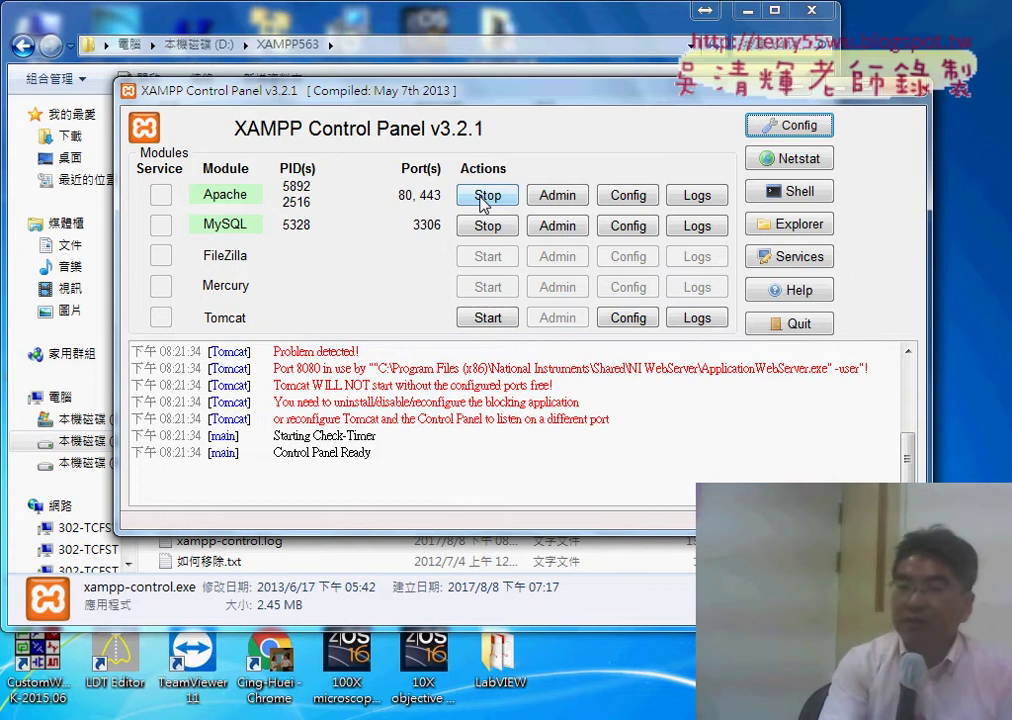
{"action": "left_click", "coordinate": [556, 228]}
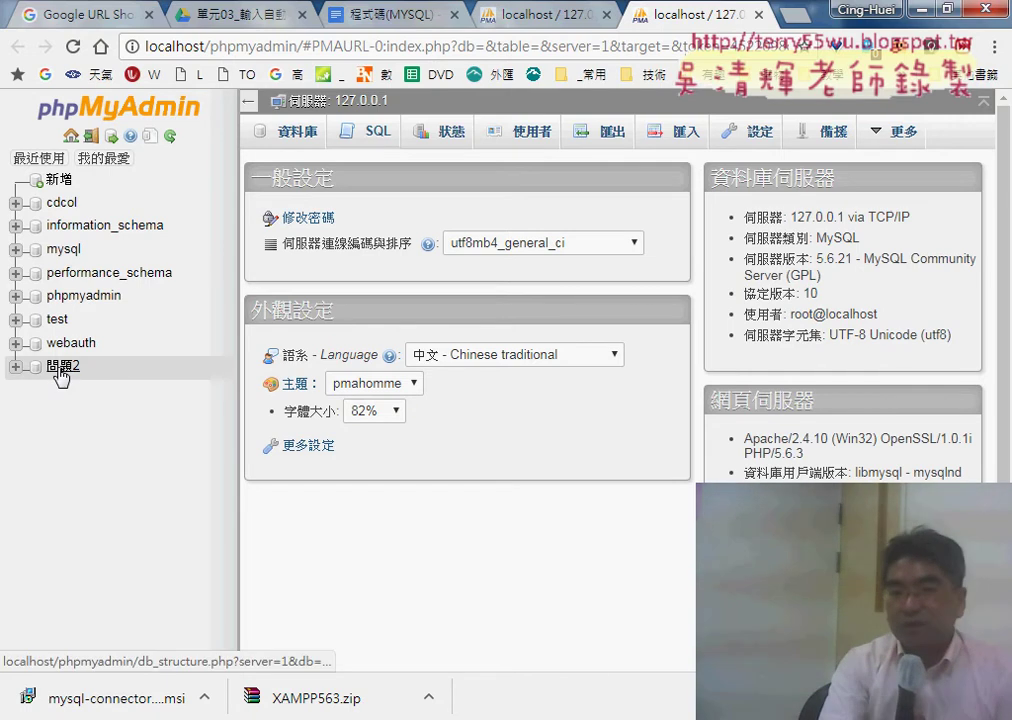
Browse the empty 問題2 table inside the 問題2 database
{"action": "left_click", "coordinate": [60, 368]}
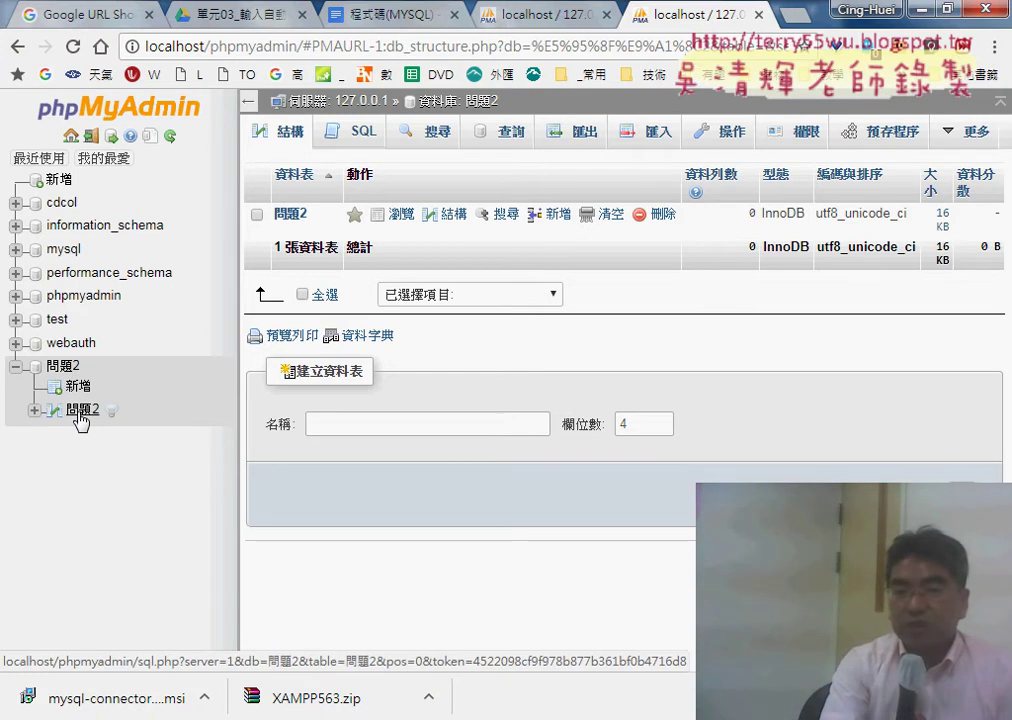
{"action": "left_click", "coordinate": [81, 411]}
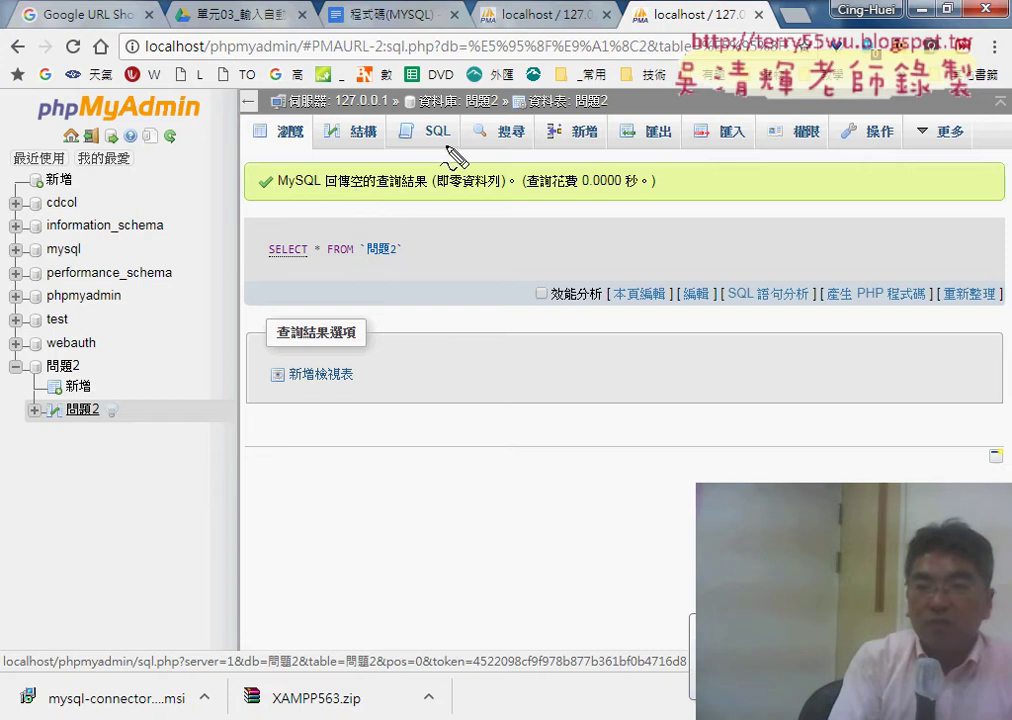
{"action": "left_click_drag", "start_coordinate": [446, 140], "coordinate": [430, 134]}
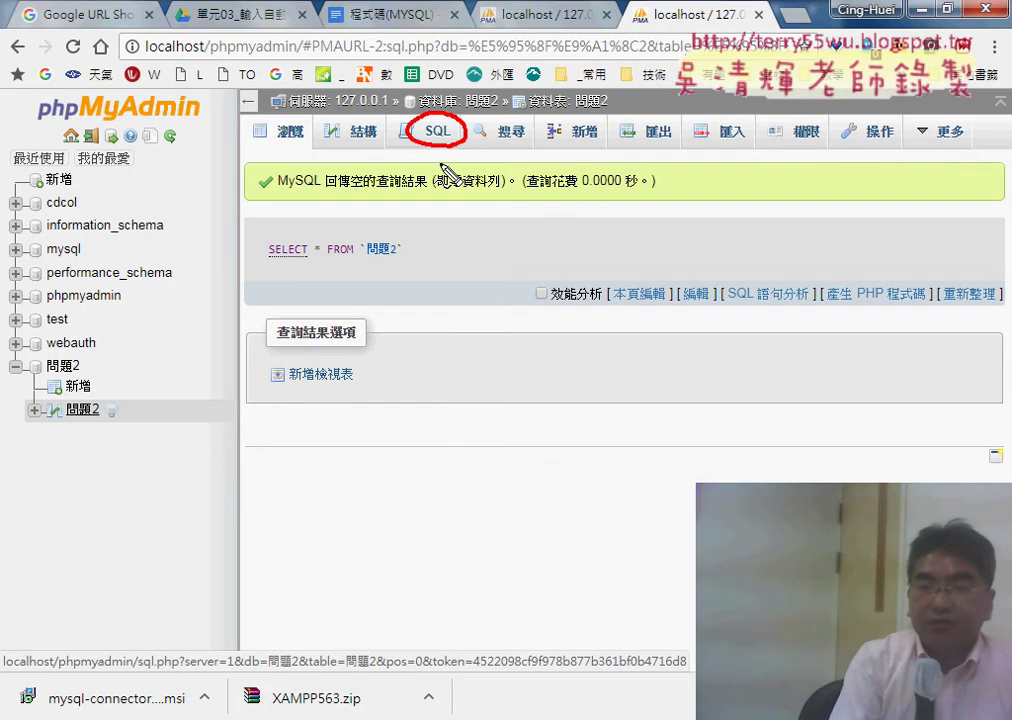
{"action": "left_click_drag", "start_coordinate": [427, 350], "coordinate": [429, 150]}
{"action": "left_click_drag", "start_coordinate": [429, 150], "coordinate": [442, 180]}
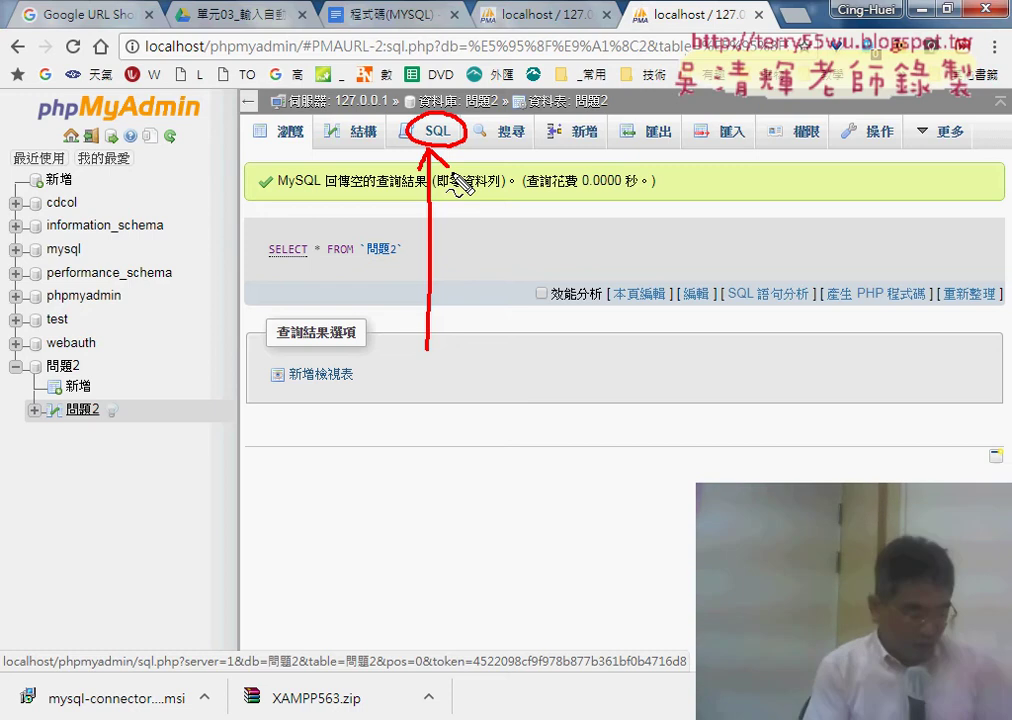
{"action": "key", "text": "Escape"}
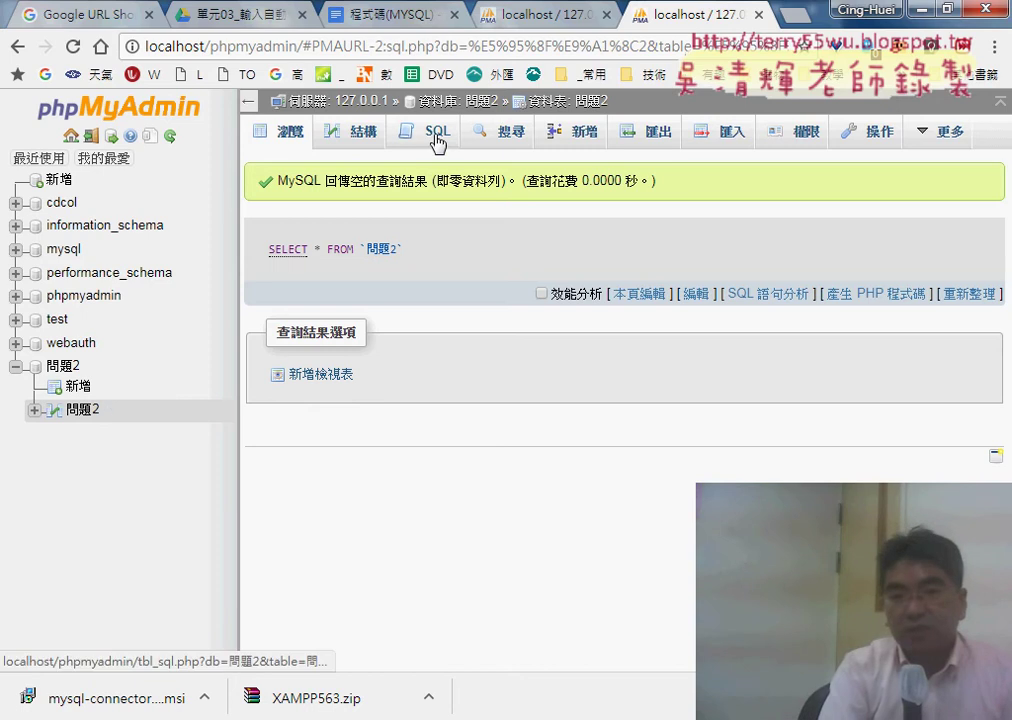
Clear the default SELECT in 問題2's SQL box and load the six-column INSERT INTO template
{"action": "left_click", "coordinate": [440, 142]}
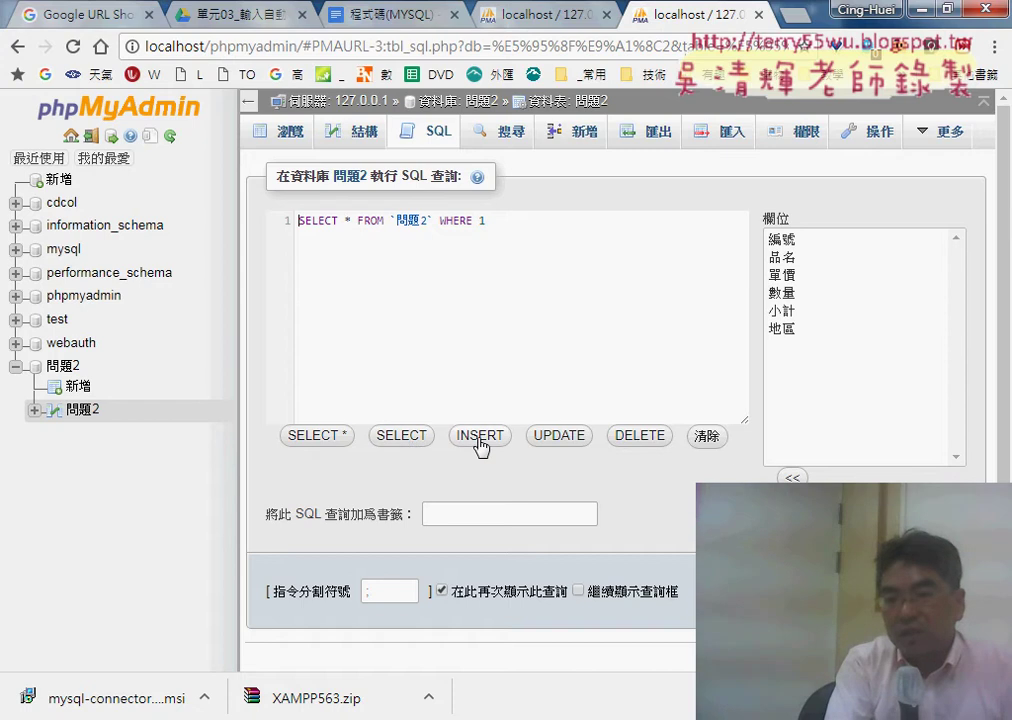
{"action": "left_click", "coordinate": [708, 440]}
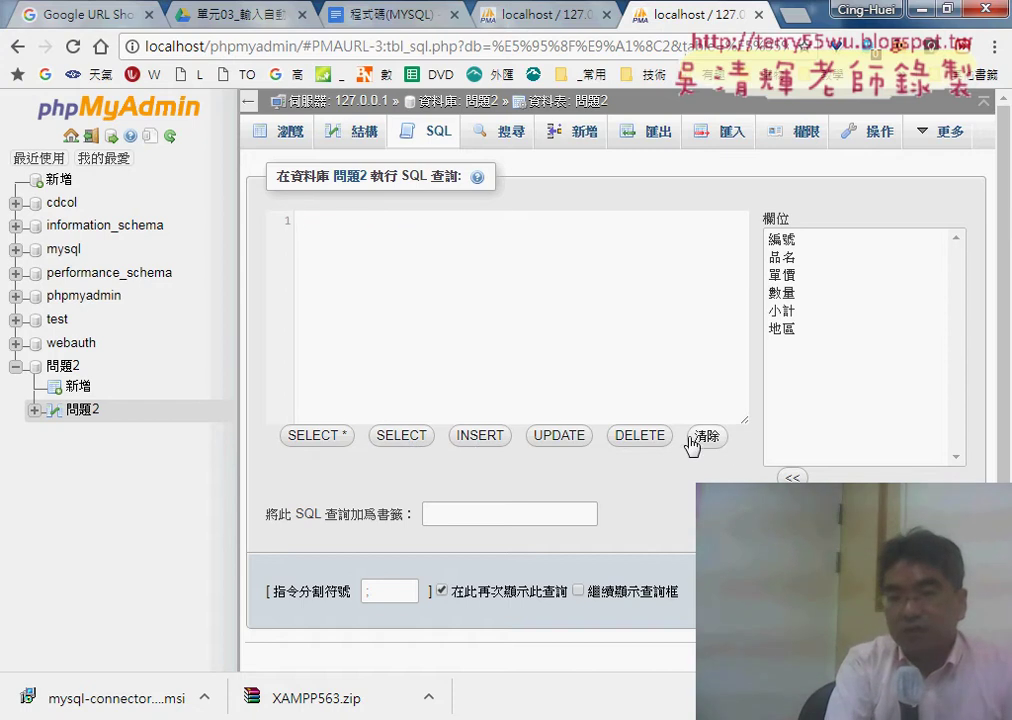
{"action": "left_click", "coordinate": [480, 440]}
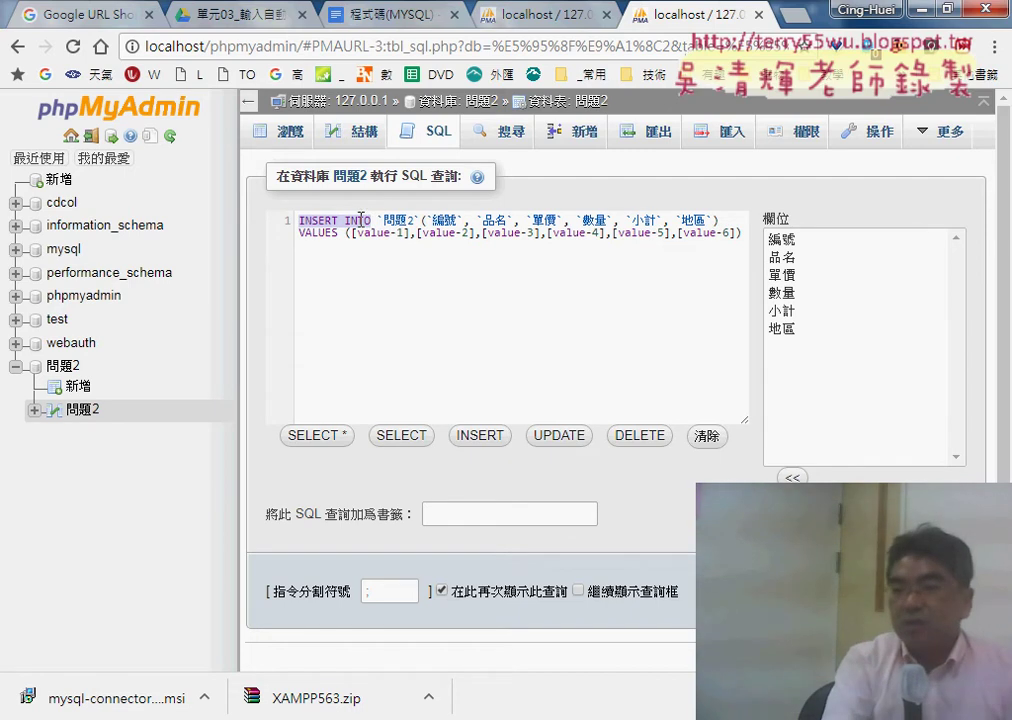
Highlight the table name, column names and VALUES [value-1] placeholders, then go to 程式碼(MYSQL)
{"action": "left_click_drag", "start_coordinate": [386, 220], "coordinate": [415, 220]}
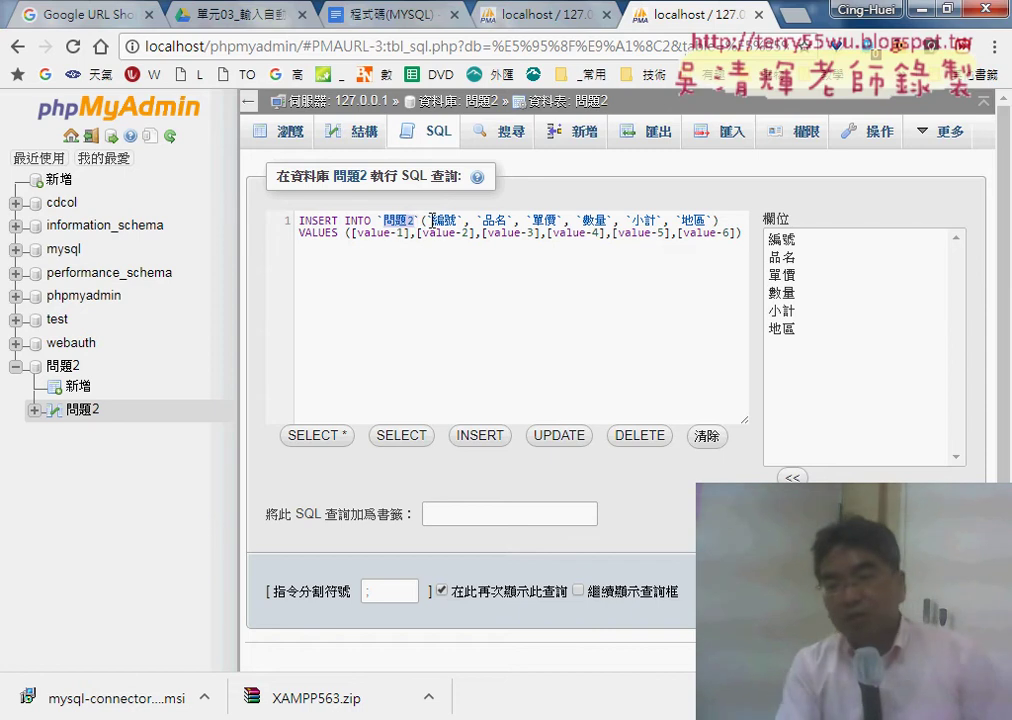
{"action": "left_click", "coordinate": [428, 220]}
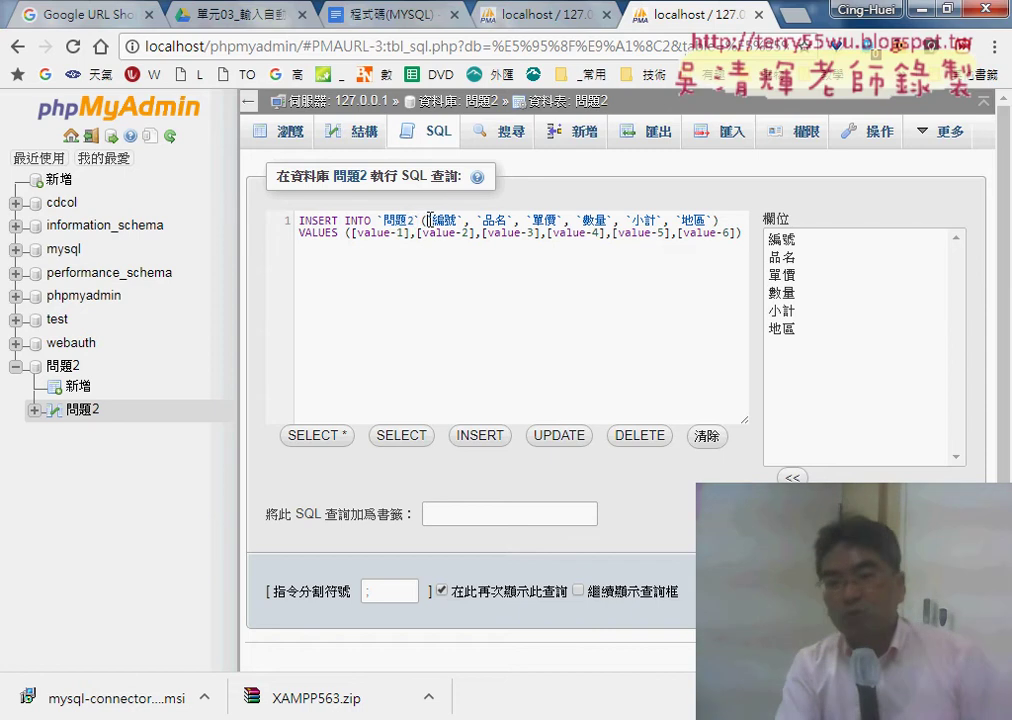
{"action": "left_click_drag", "start_coordinate": [436, 219], "coordinate": [514, 221]}
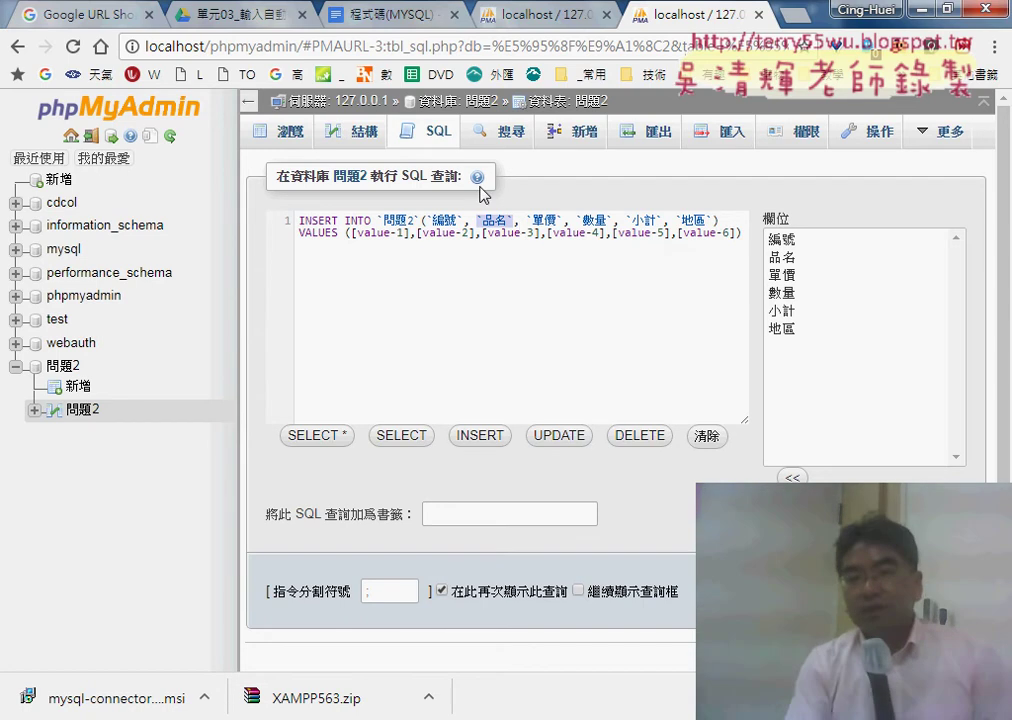
{"action": "left_click_drag", "start_coordinate": [424, 219], "coordinate": [702, 222]}
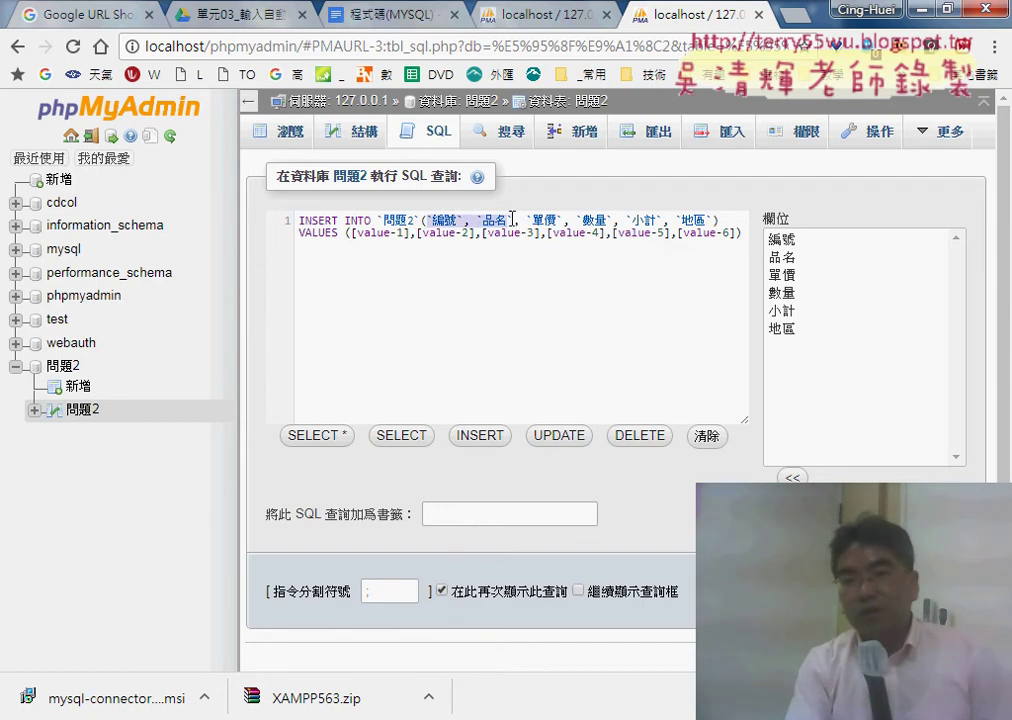
{"action": "left_click", "coordinate": [723, 220]}
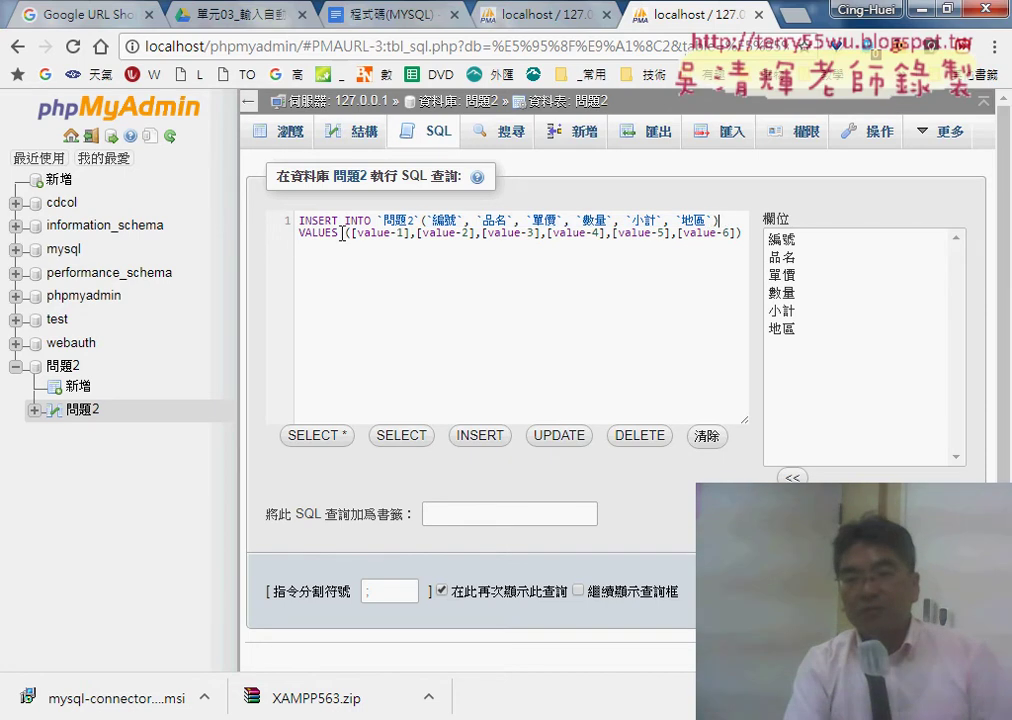
{"action": "mouse_move", "coordinate": [343, 233]}
{"action": "left_mouse_down"}
{"action": "mouse_move", "coordinate": [298, 235]}
{"action": "mouse_move", "coordinate": [740, 234]}
{"action": "left_mouse_up"}
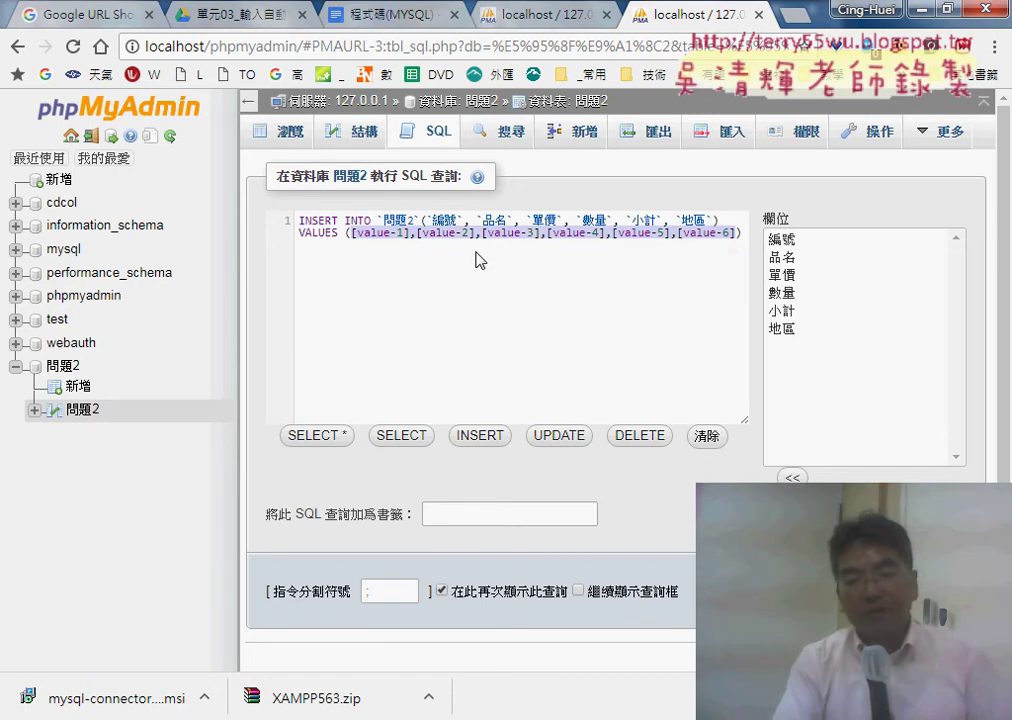
{"action": "left_click", "coordinate": [361, 234]}
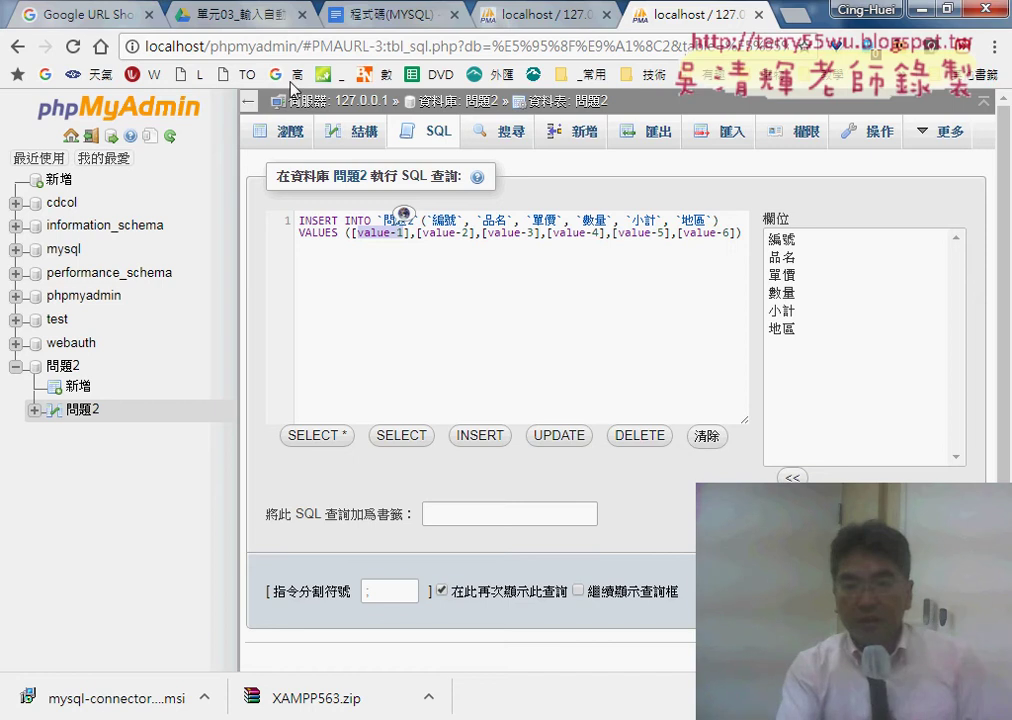
{"action": "left_click", "coordinate": [413, 22]}
Copy the red sample INSERT INTO statement from the notes and return to phpMyAdmin
{"action": "scroll", "coordinate": [461, 294], "scroll_direction": "down", "scroll_amount": 3}
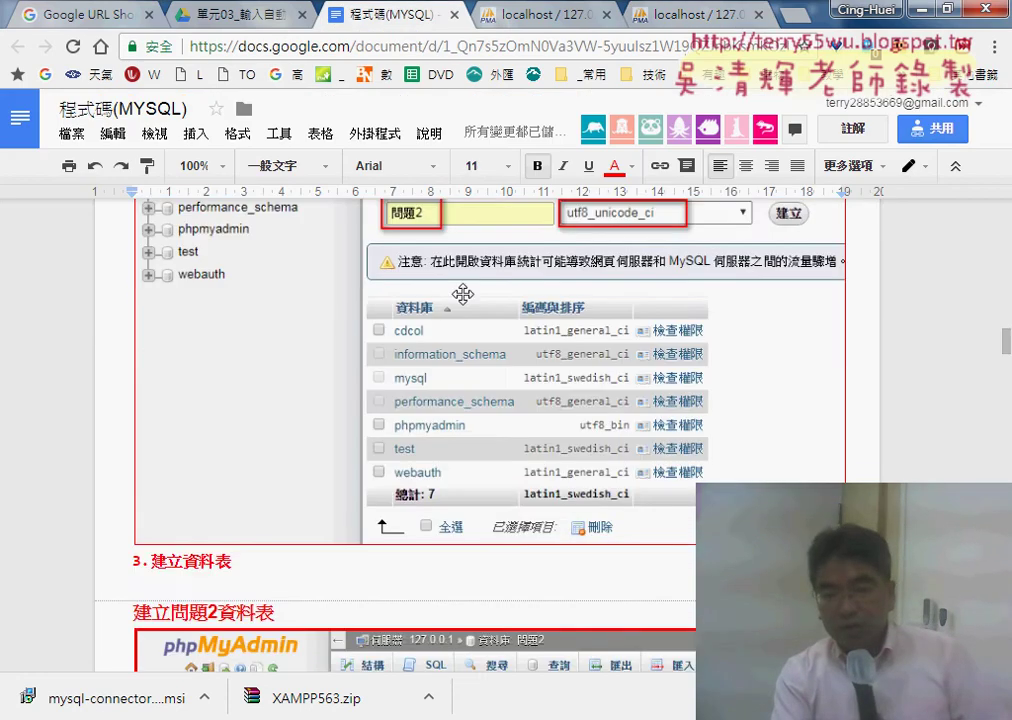
{"action": "scroll", "coordinate": [462, 293], "scroll_direction": "down", "scroll_amount": 2}
{"action": "scroll", "coordinate": [462, 293], "scroll_direction": "down", "scroll_amount": 2}
{"action": "scroll", "coordinate": [462, 293], "scroll_direction": "down", "scroll_amount": 1}
{"action": "scroll", "coordinate": [465, 293], "scroll_direction": "down", "scroll_amount": 2}
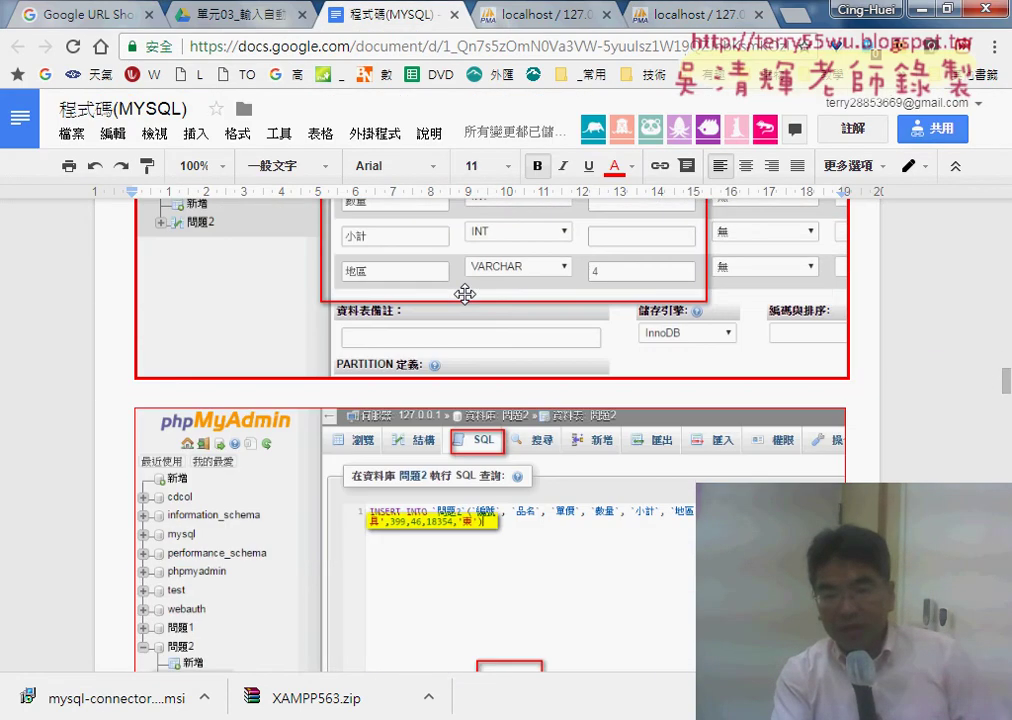
{"action": "scroll", "coordinate": [464, 292], "scroll_direction": "down", "scroll_amount": 1}
{"action": "scroll", "coordinate": [490, 255], "scroll_direction": "down", "scroll_amount": 2}
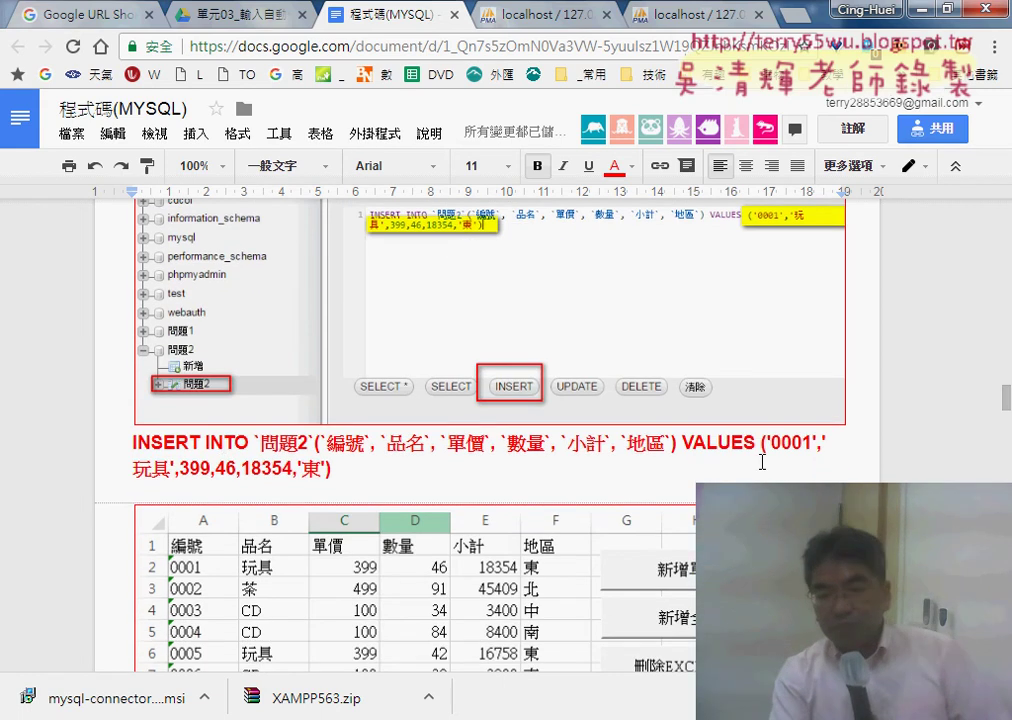
{"action": "left_click_drag", "start_coordinate": [366, 468], "coordinate": [139, 449]}
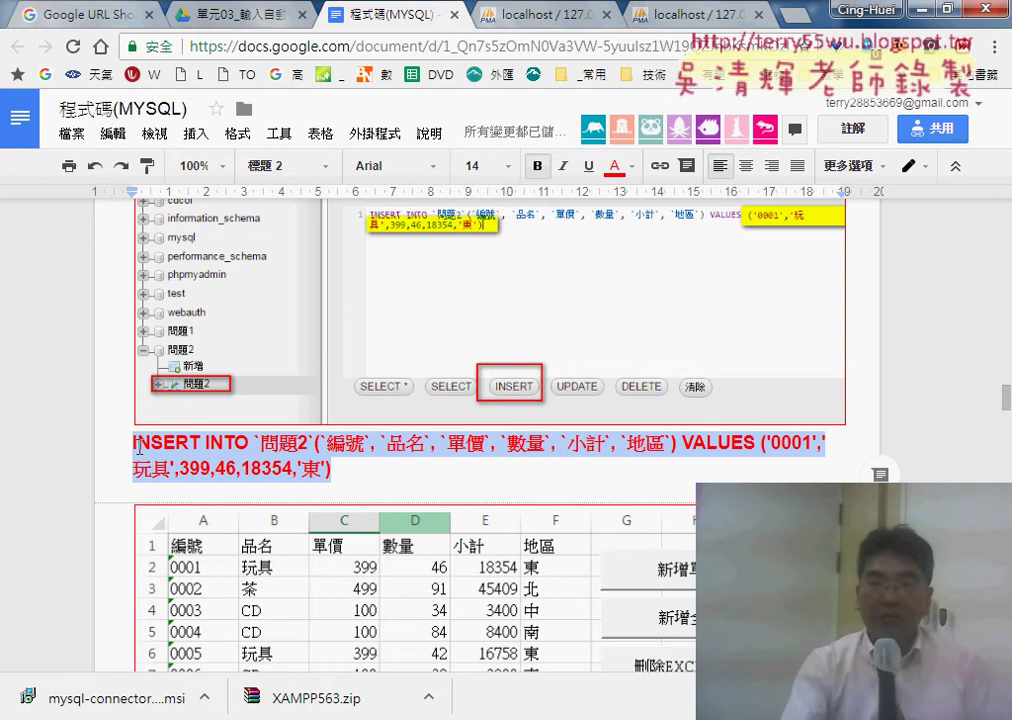
{"action": "left_click", "coordinate": [665, 15]}
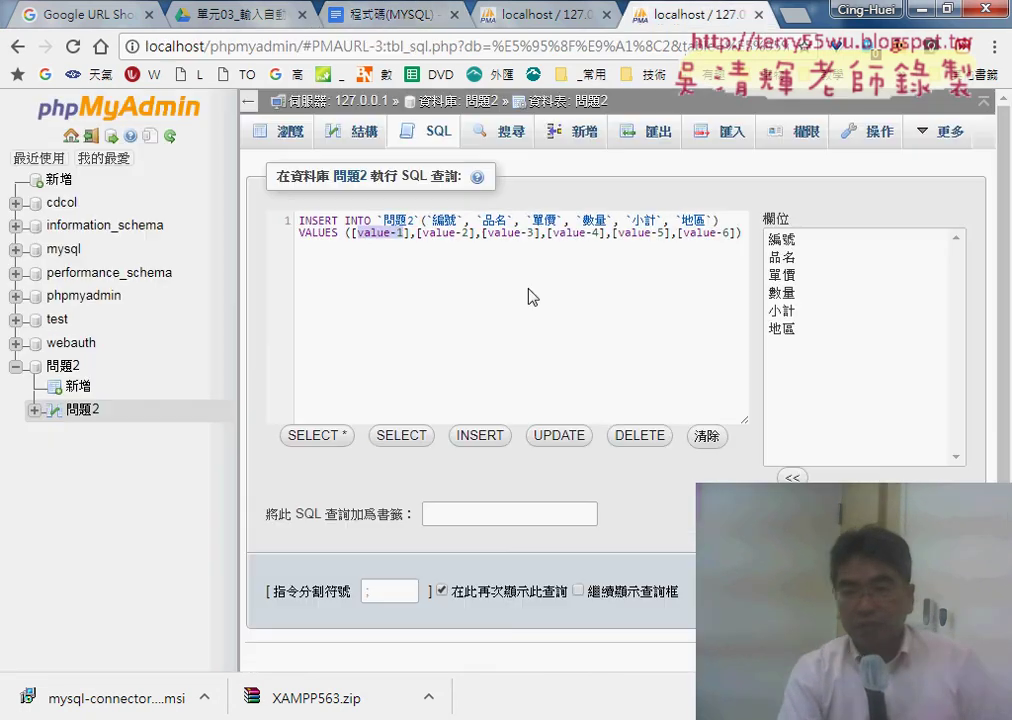
Paste the copied statement over the template and review its values '0001','玩具',399,46,18354,'東'
{"action": "left_click_drag", "start_coordinate": [745, 232], "coordinate": [268, 220]}
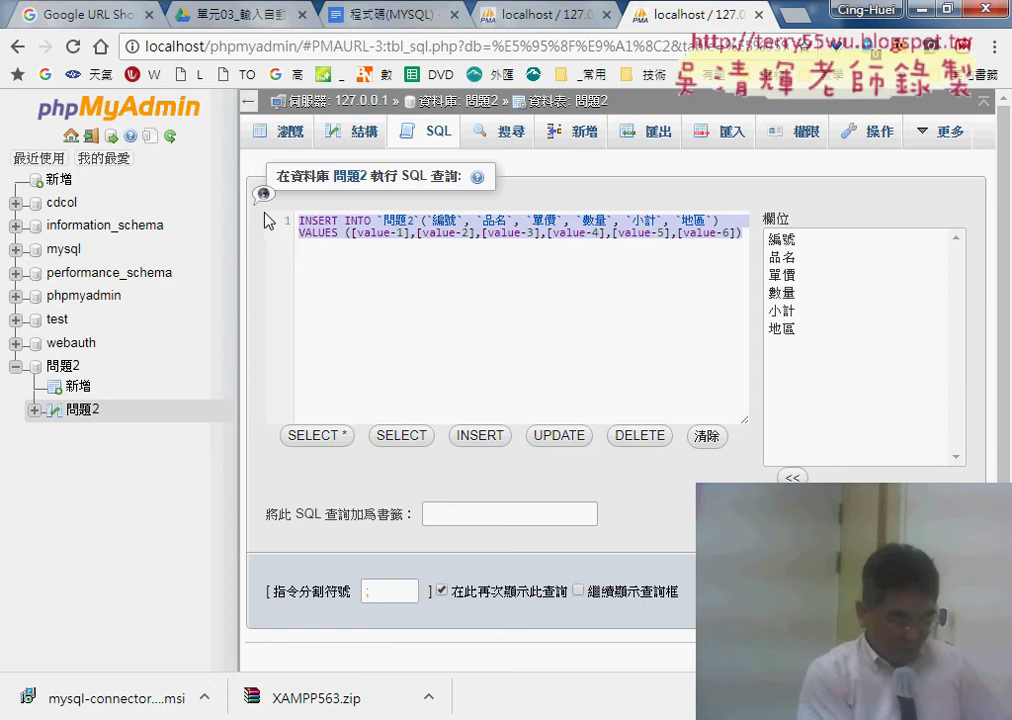
{"action": "type", "text": "INSERT INTO `問題2`(`編號`, `品名`, `單價`, `數量`, `小計`, `地區`) VALUES ('0001','玩具',399,46,18354,'東')"}
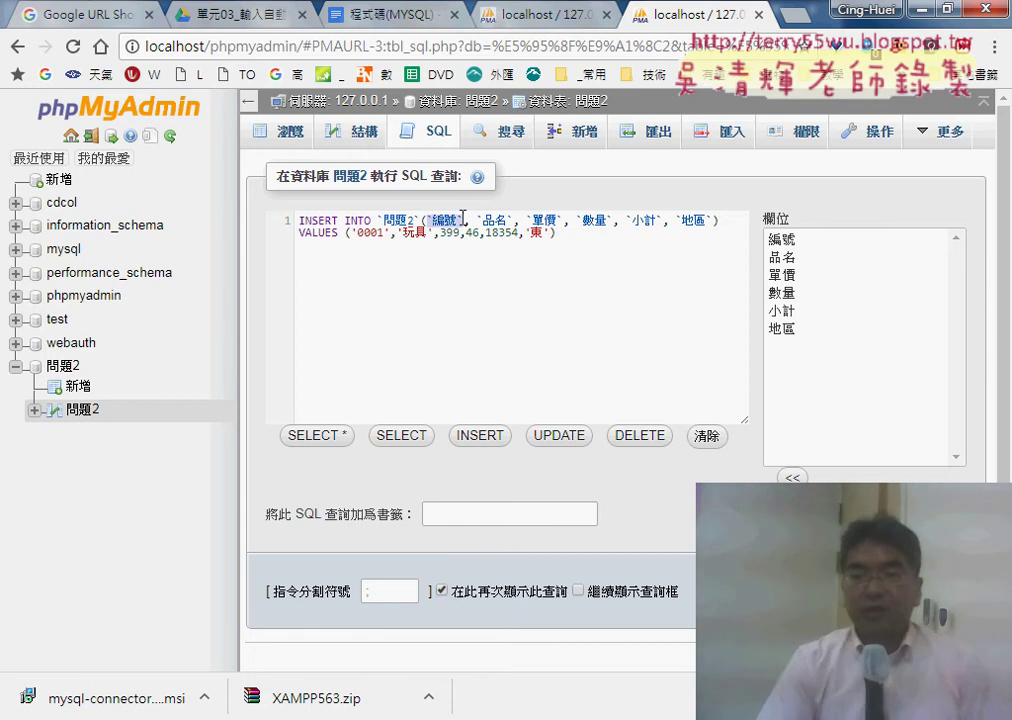
{"action": "left_click_drag", "start_coordinate": [428, 220], "coordinate": [463, 218]}
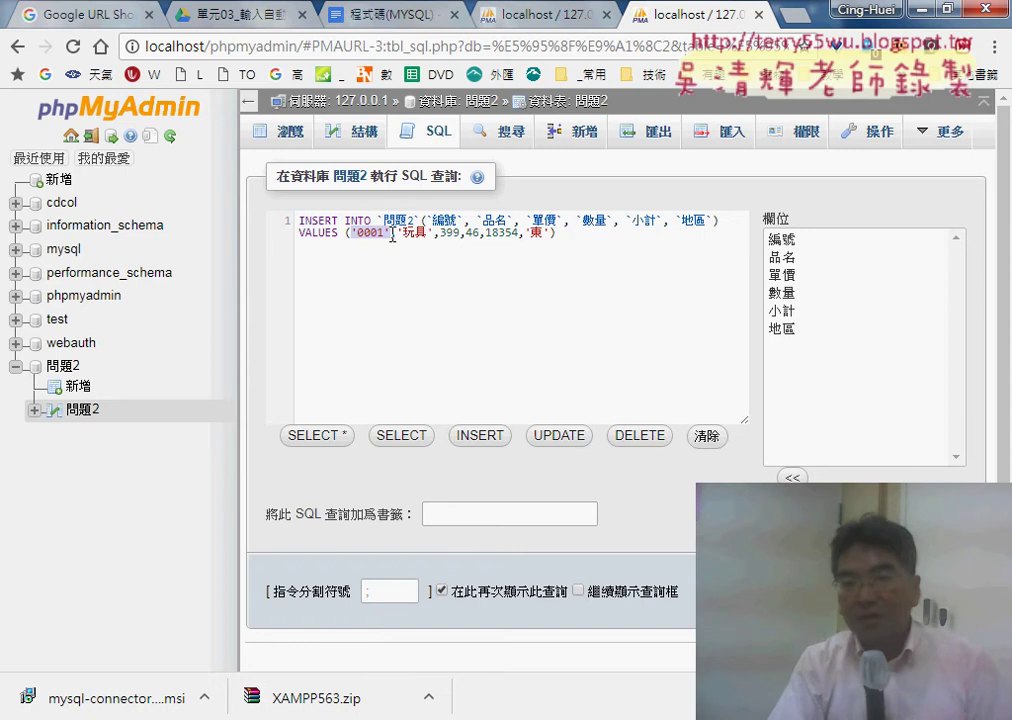
{"action": "left_click", "coordinate": [405, 233]}
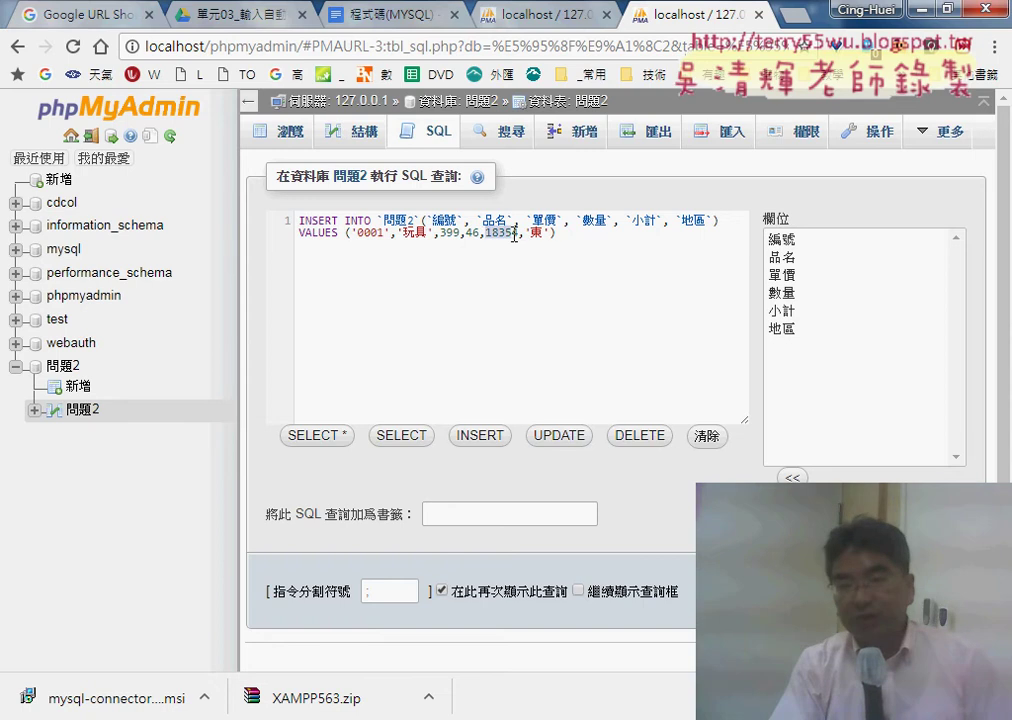
{"action": "left_click", "coordinate": [549, 233]}
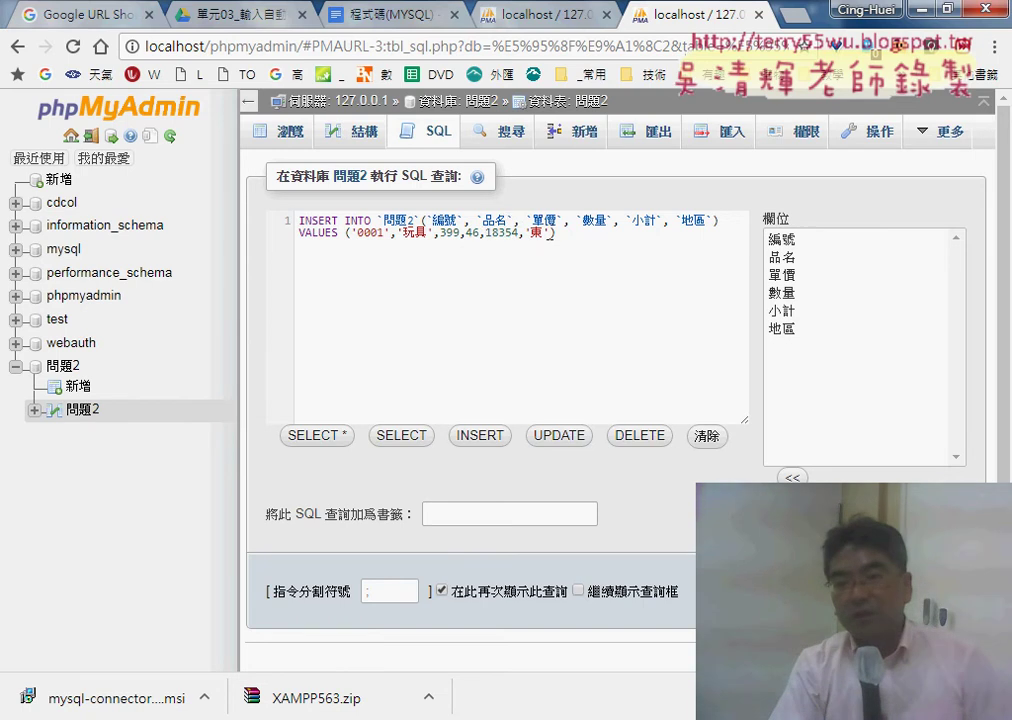
{"action": "double_click", "coordinate": [529, 233]}
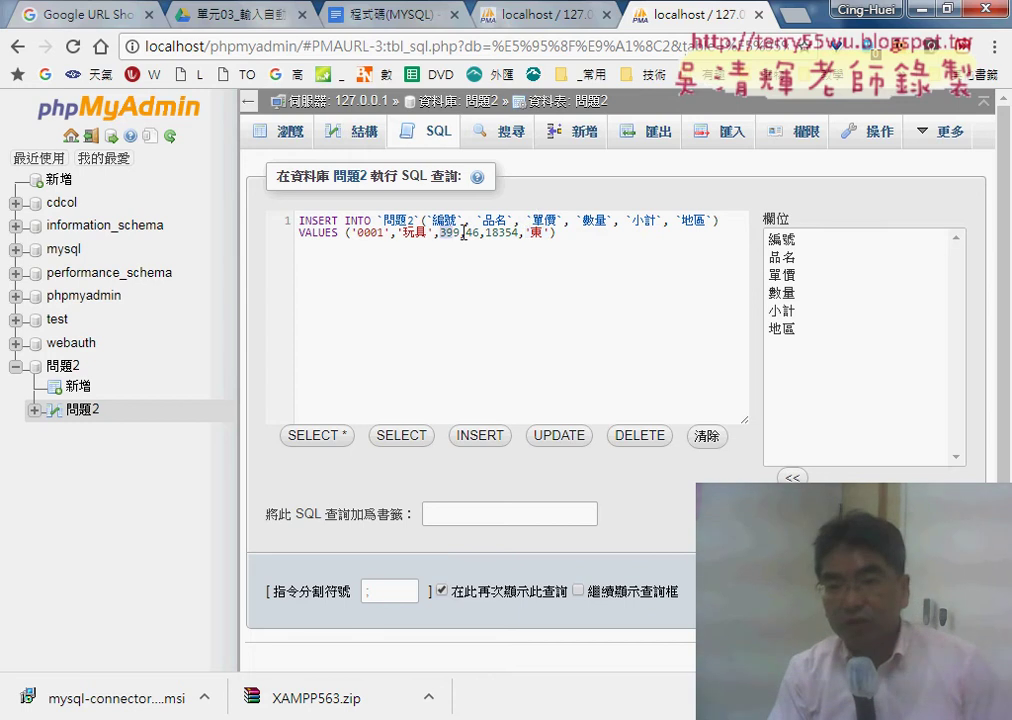
{"action": "left_click_drag", "start_coordinate": [440, 235], "coordinate": [521, 232]}
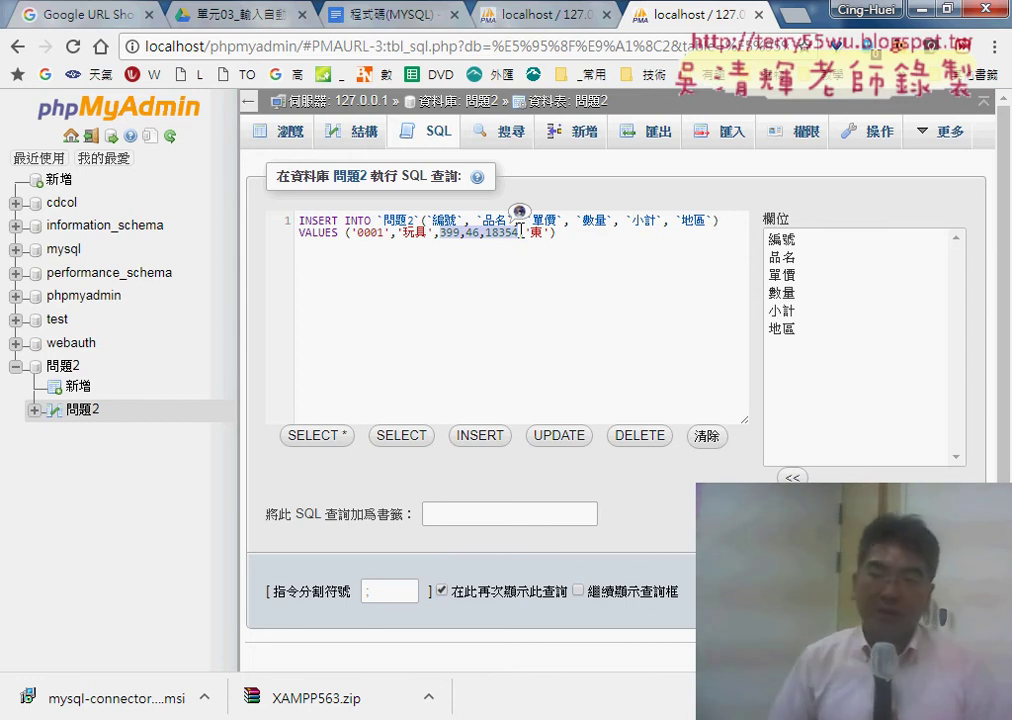
{"action": "left_click", "coordinate": [572, 232]}
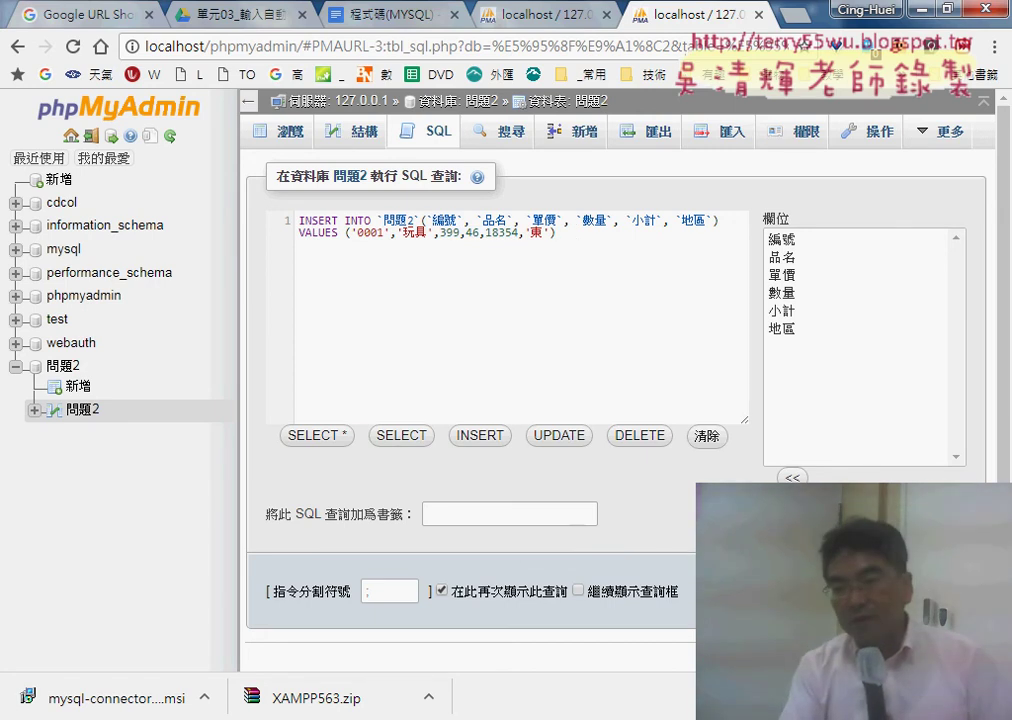
Execute the INSERT with Ctrl+Enter and check the 新增了 1 列 success message
{"action": "key", "text": "ctrl+Return"}
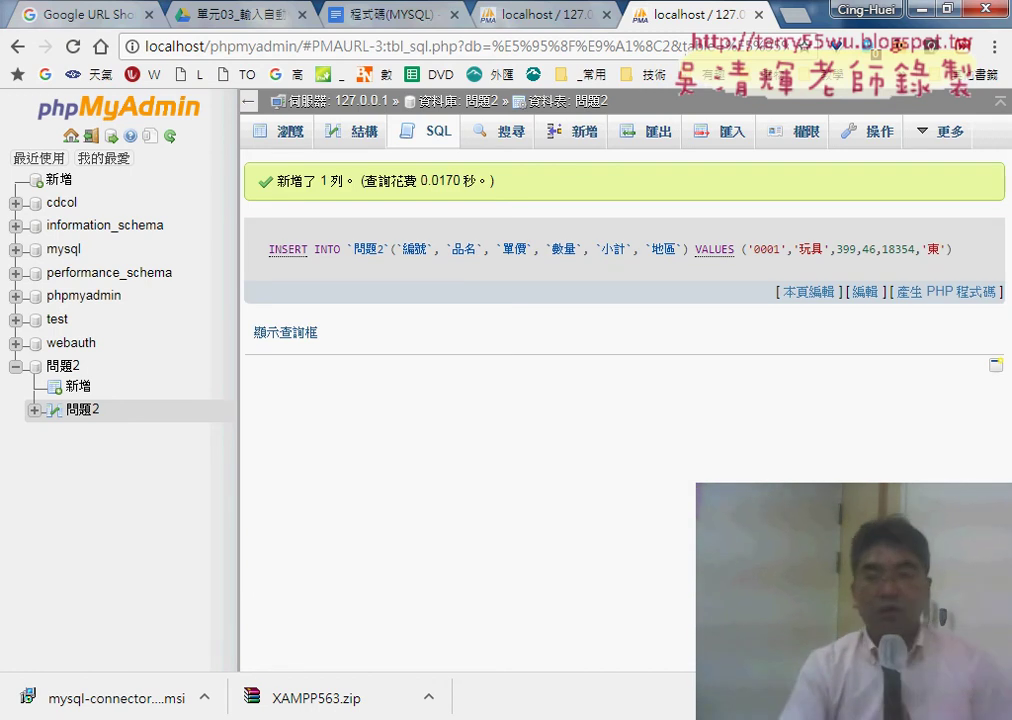
{"action": "left_click_drag", "start_coordinate": [405, 258], "coordinate": [428, 258]}
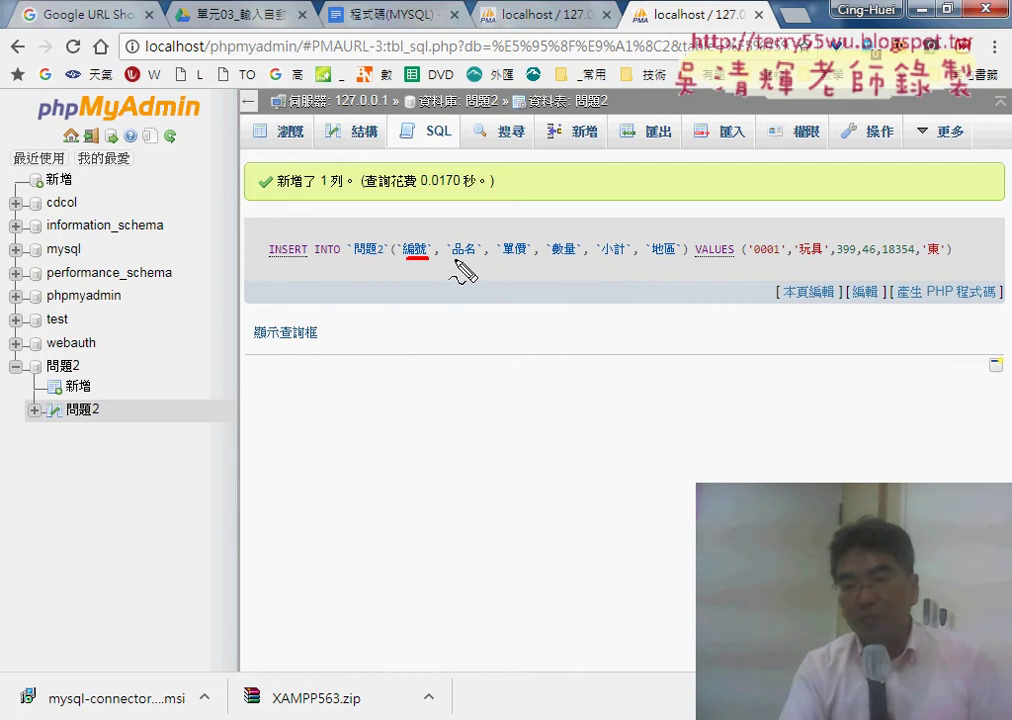
{"action": "left_click_drag", "start_coordinate": [537, 257], "coordinate": [613, 261]}
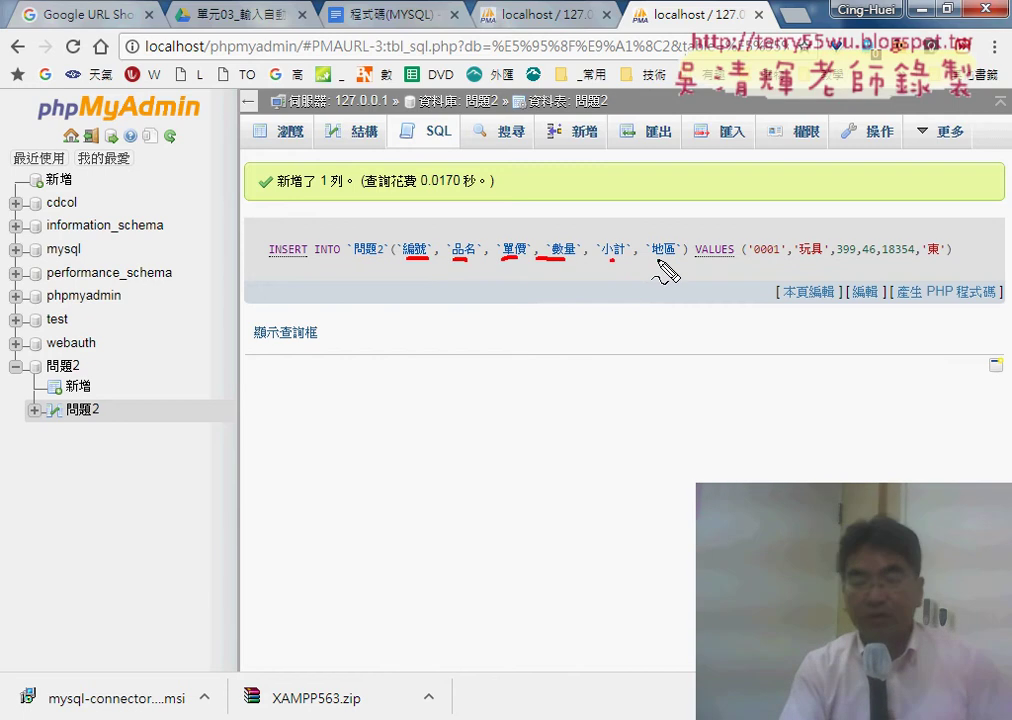
{"action": "left_click_drag", "start_coordinate": [490, 198], "coordinate": [476, 198]}
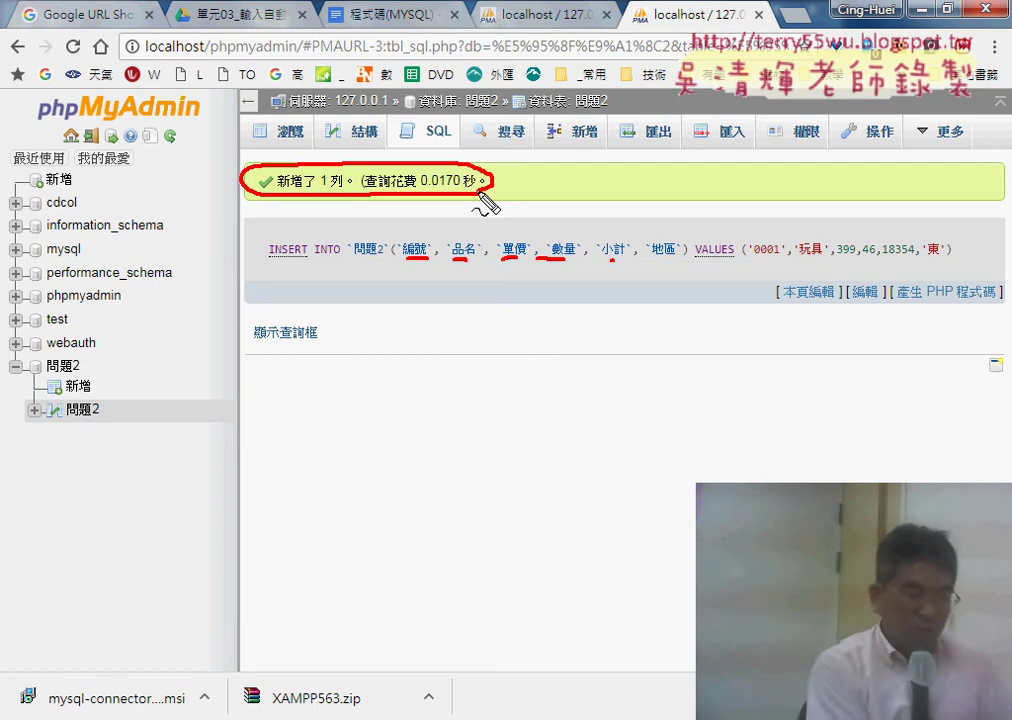
{"action": "key", "text": "Escape"}
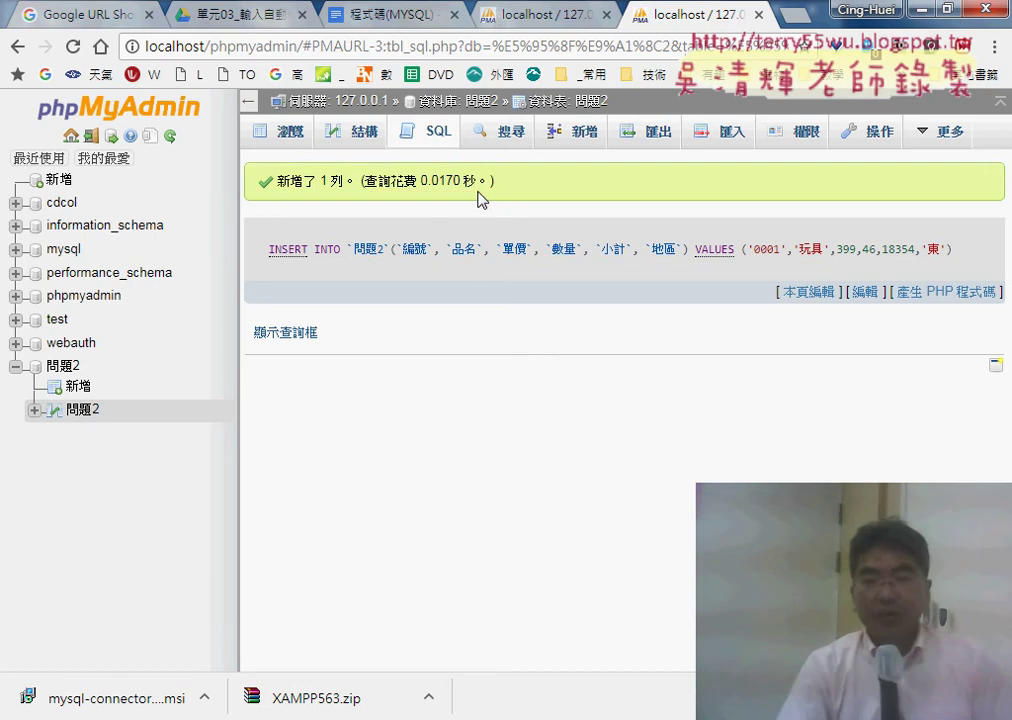
{"action": "left_click", "coordinate": [84, 410]}
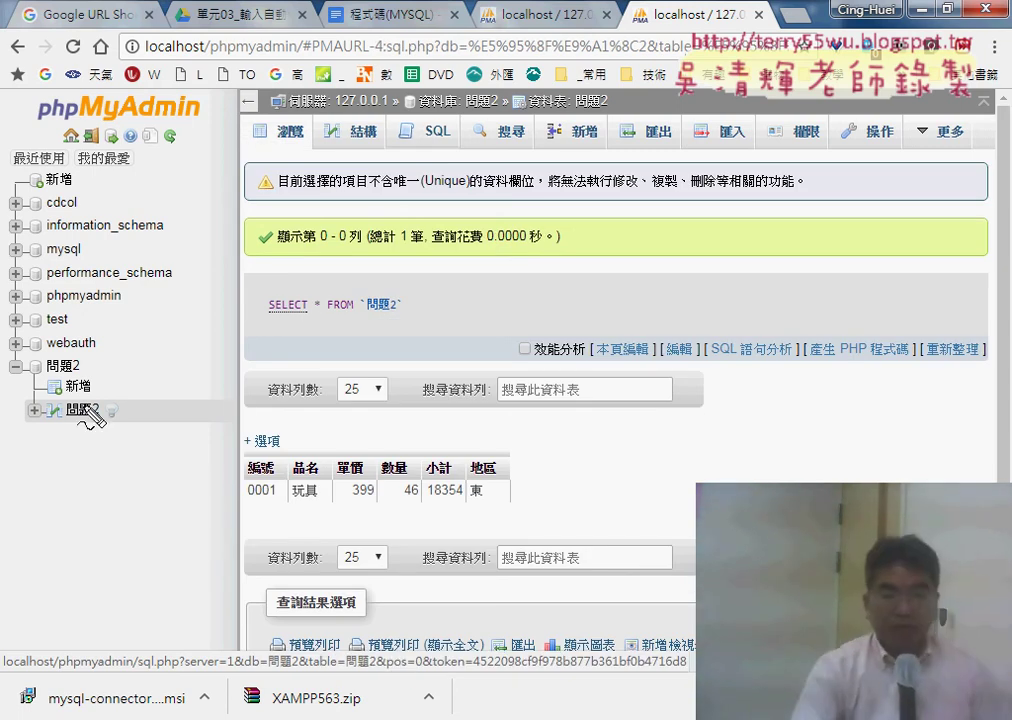
{"action": "left_click_drag", "start_coordinate": [100, 398], "coordinate": [262, 512]}
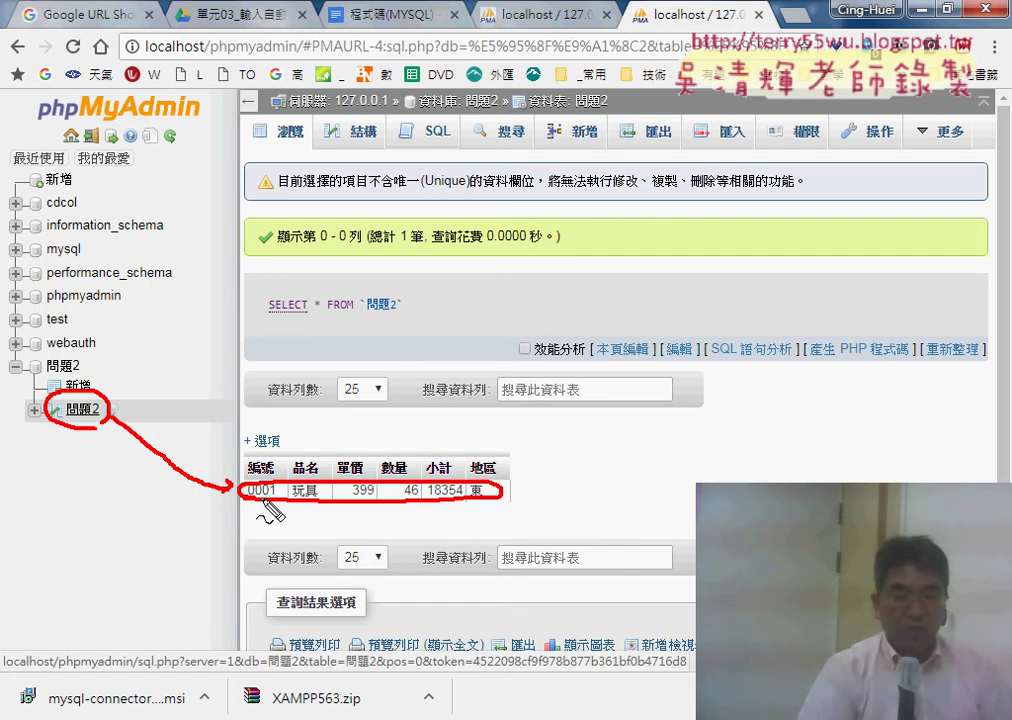
{"action": "key", "text": "Escape"}
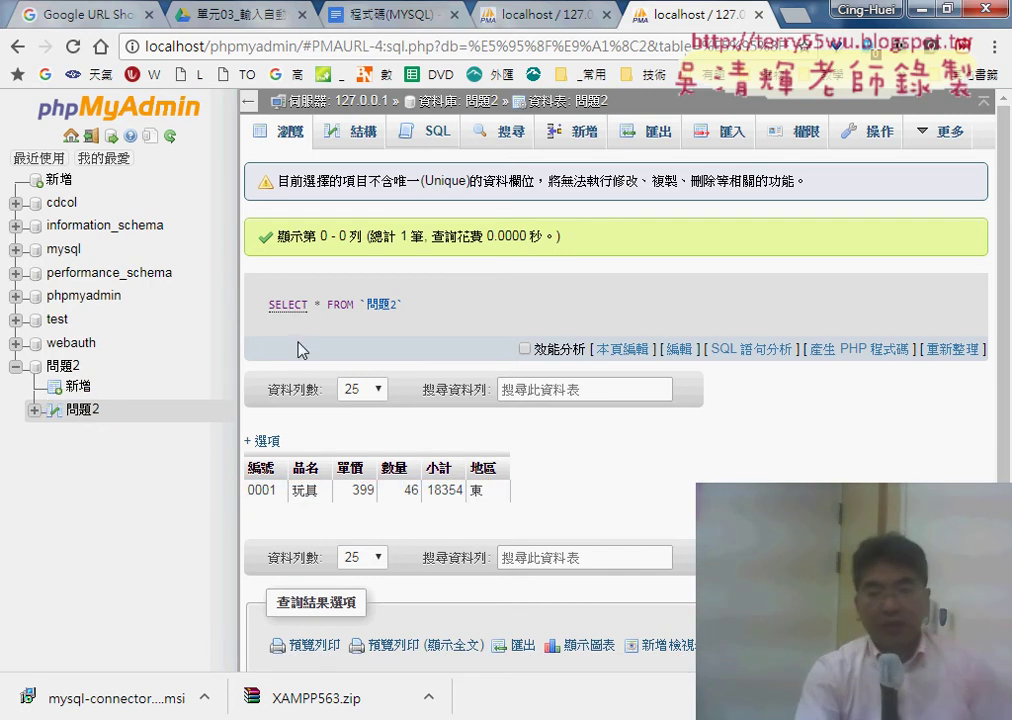
{"action": "left_click", "coordinate": [432, 140]}
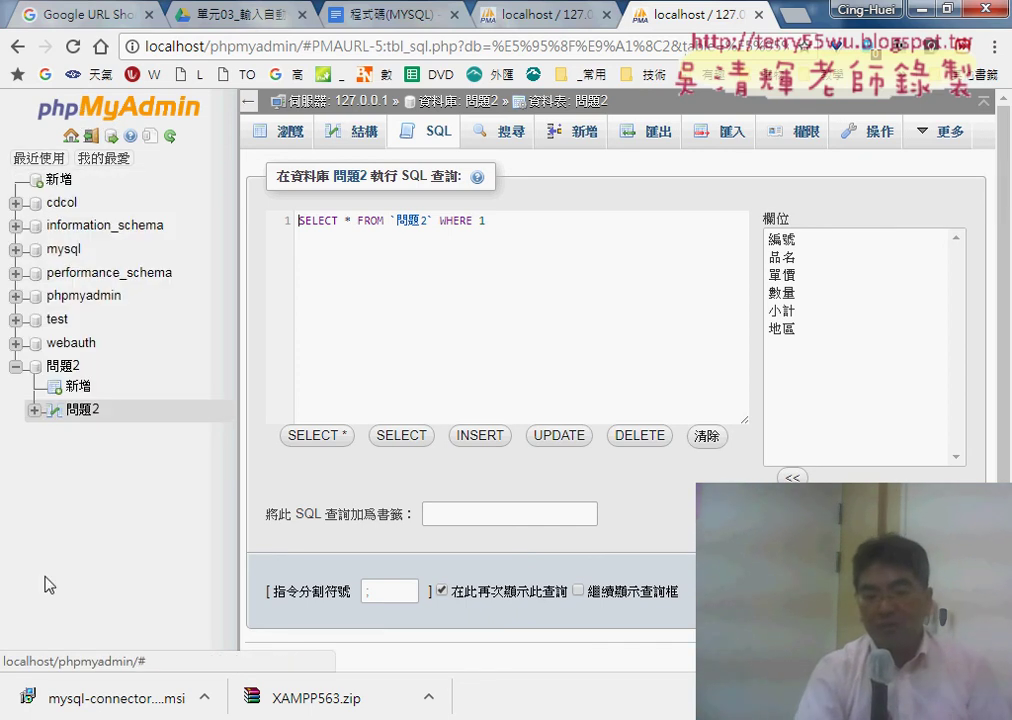
Pin Excel 2007 to the Start menu and close the stray Chrome window
{"action": "key", "text": "super"}
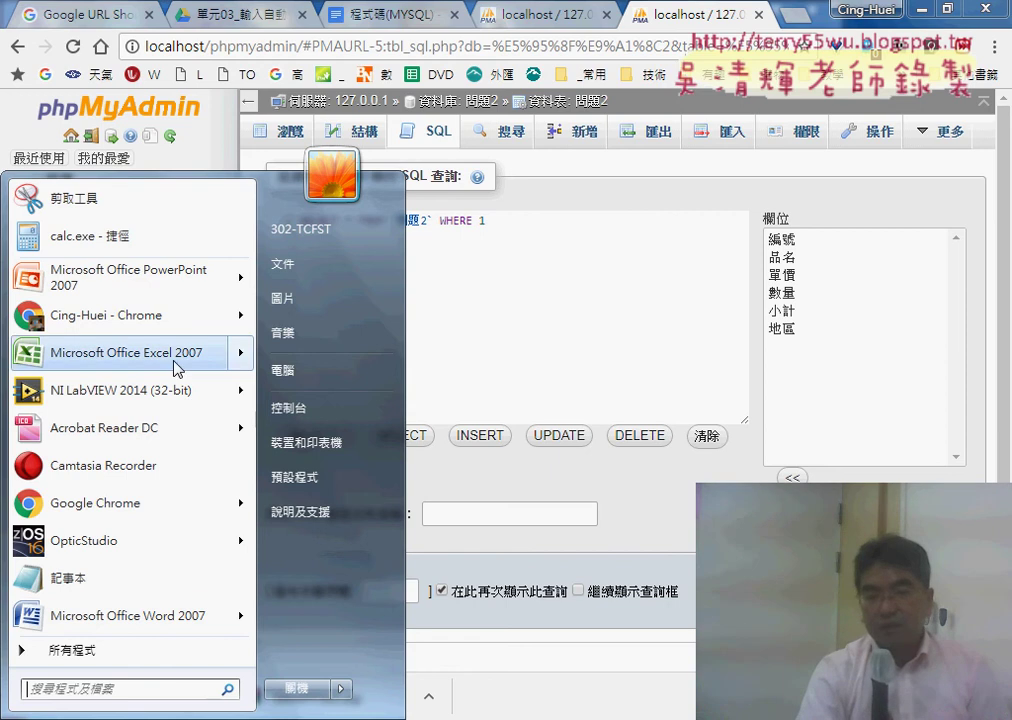
{"action": "left_click_drag", "start_coordinate": [187, 362], "coordinate": [205, 290]}
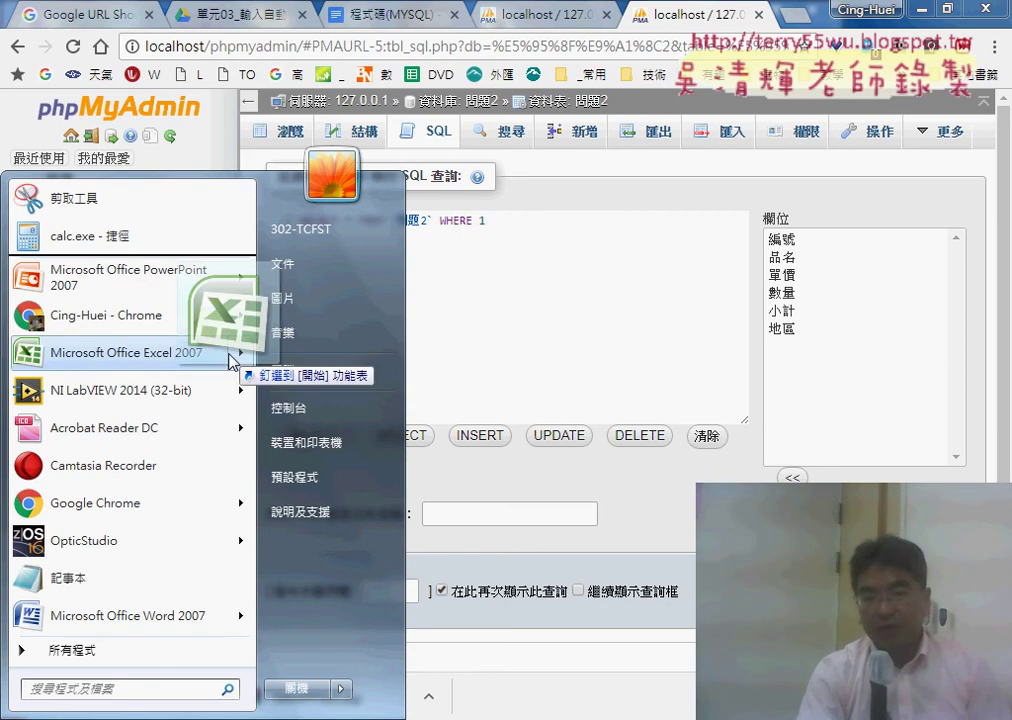
{"action": "mouse_move", "coordinate": [240, 352]}
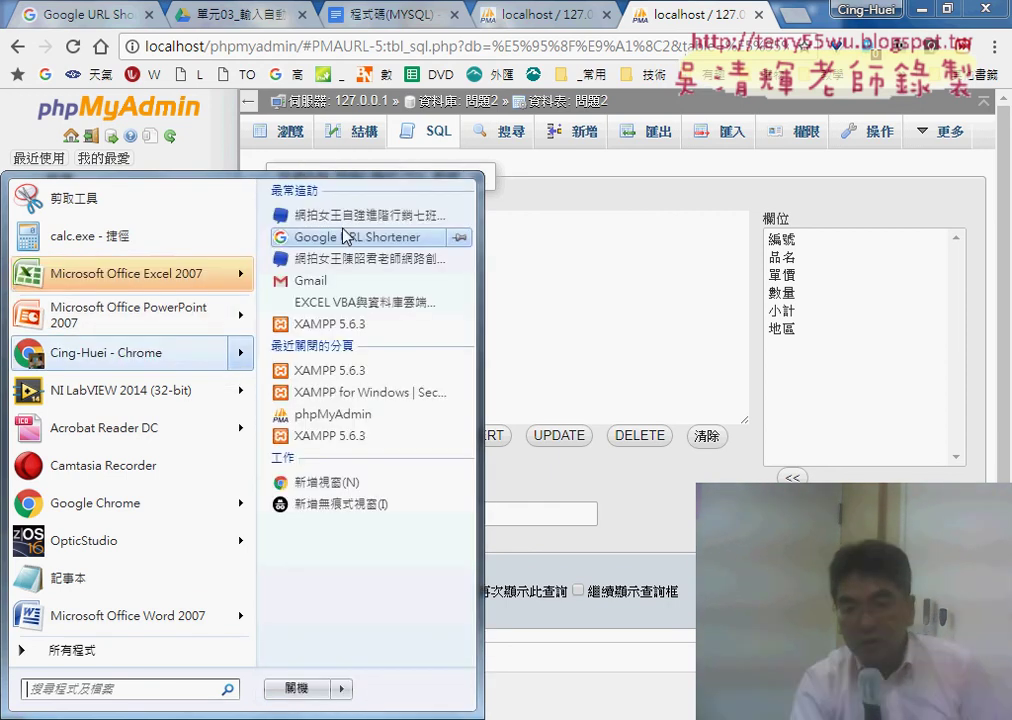
{"action": "left_click", "coordinate": [181, 358]}
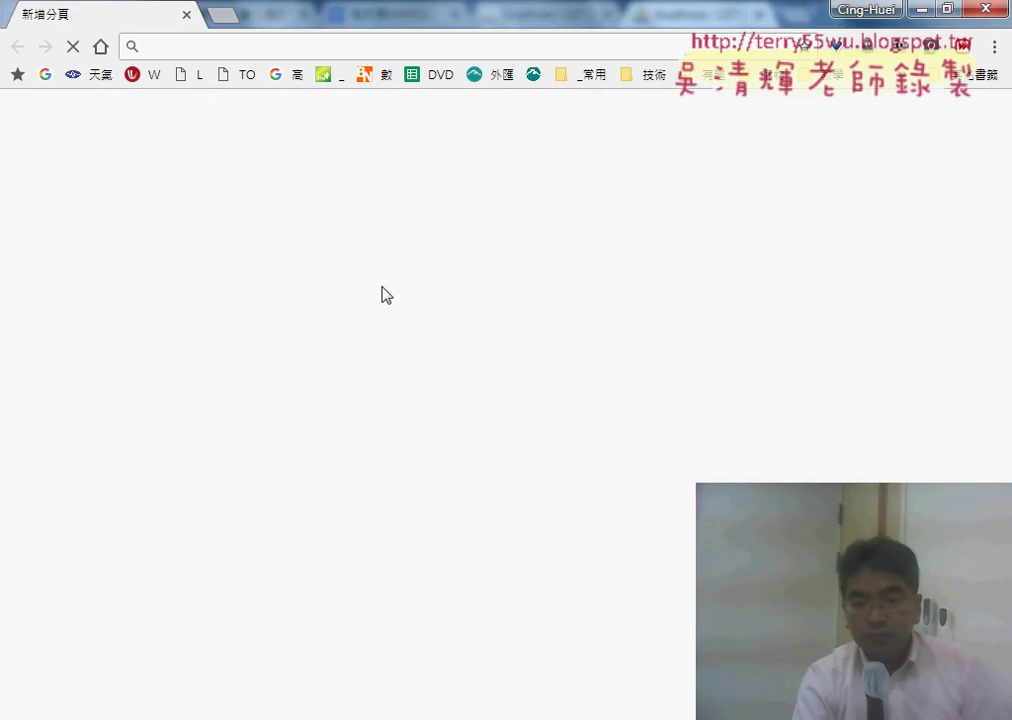
{"action": "left_click", "coordinate": [980, 10]}
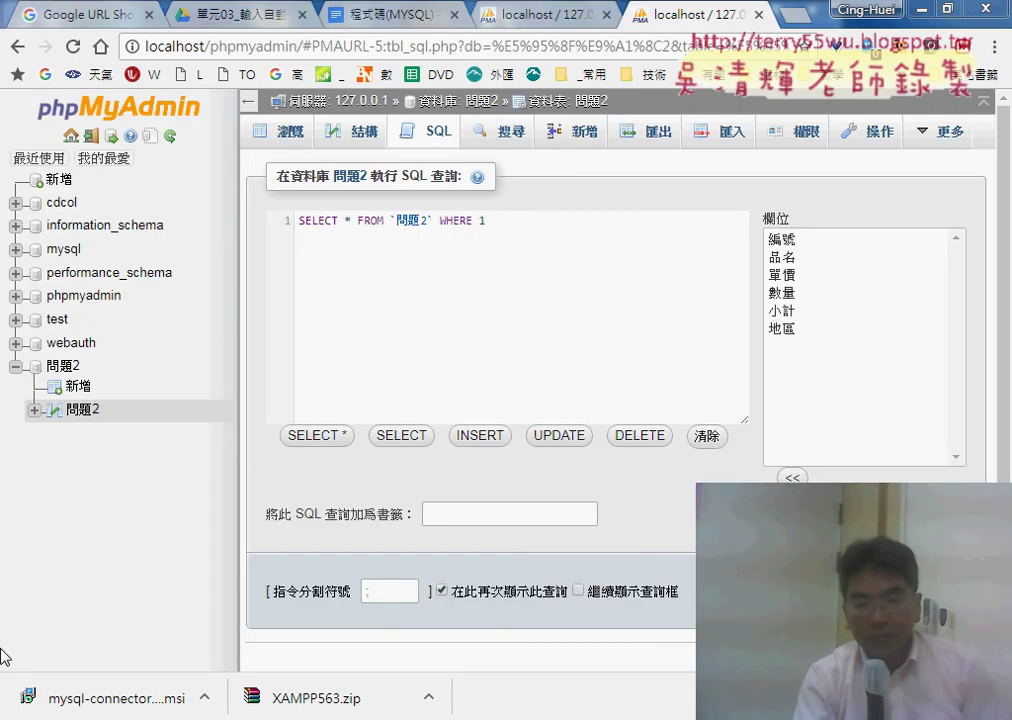
Open the recent workbook 問題02.xlsm in Excel 2007 from the Start menu
{"action": "key", "text": "super"}
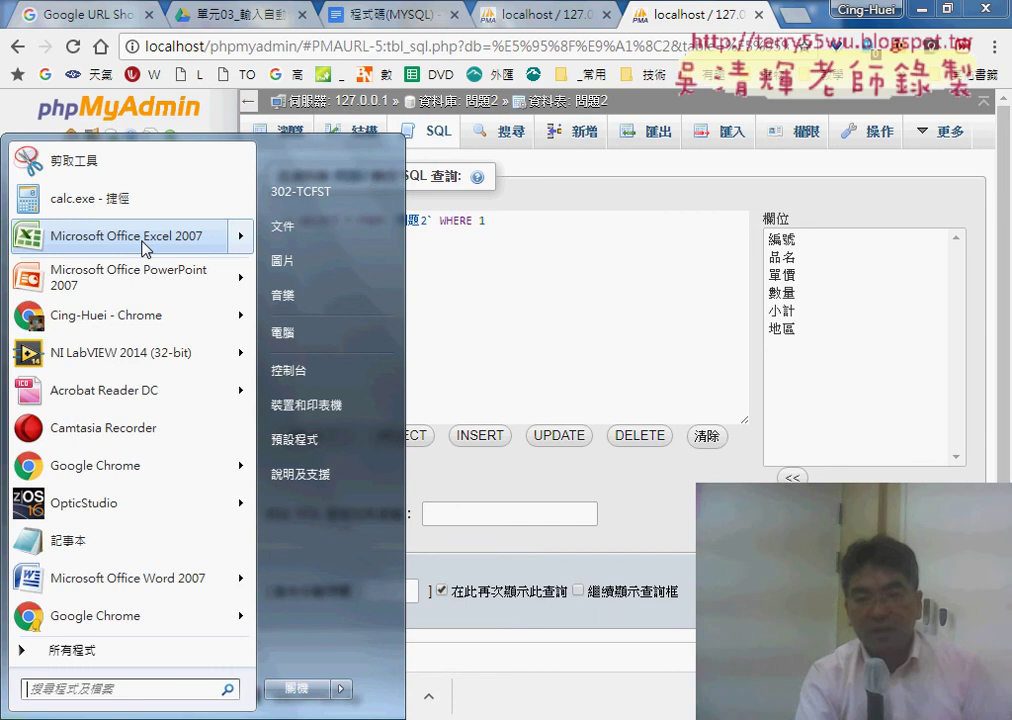
{"action": "mouse_move", "coordinate": [145, 248]}
{"action": "left_click", "coordinate": [357, 190]}
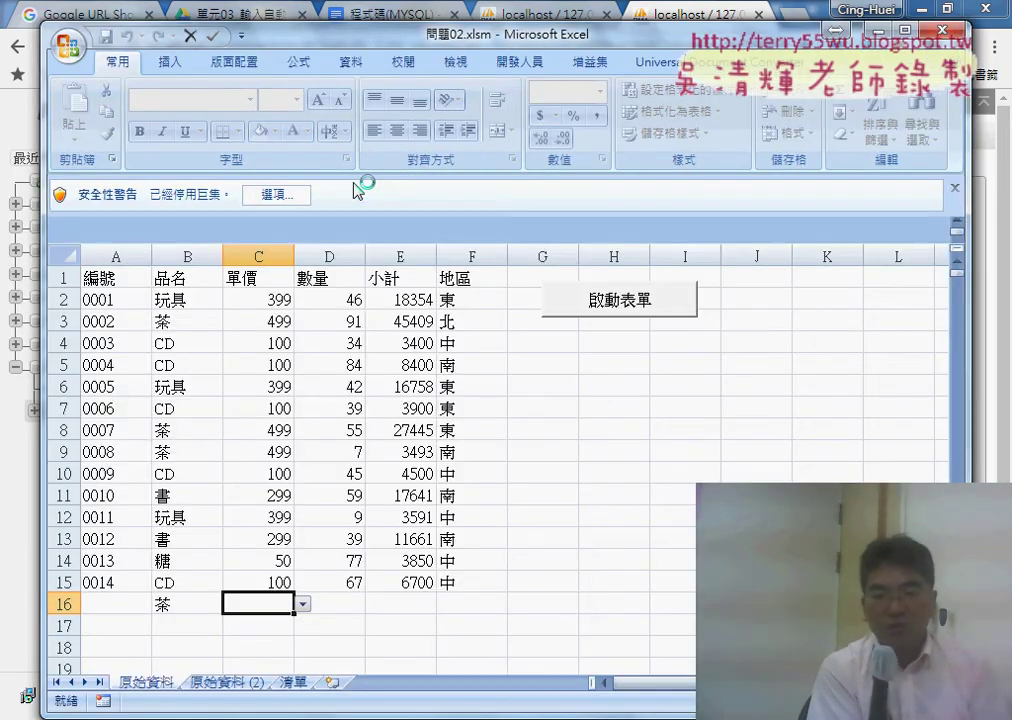
Enable the macros in 問題02.xlsm, close the sales system form, and restore the Excel window
{"action": "left_click", "coordinate": [298, 195]}
{"action": "left_click", "coordinate": [337, 384]}
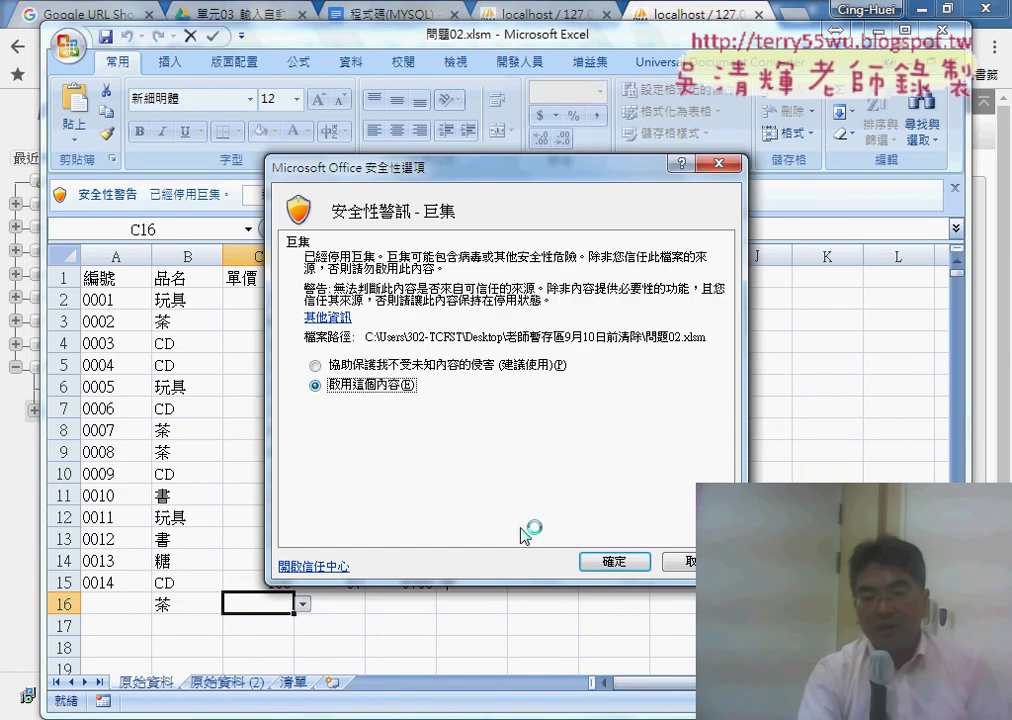
{"action": "left_click", "coordinate": [614, 562]}
{"action": "left_click", "coordinate": [696, 238]}
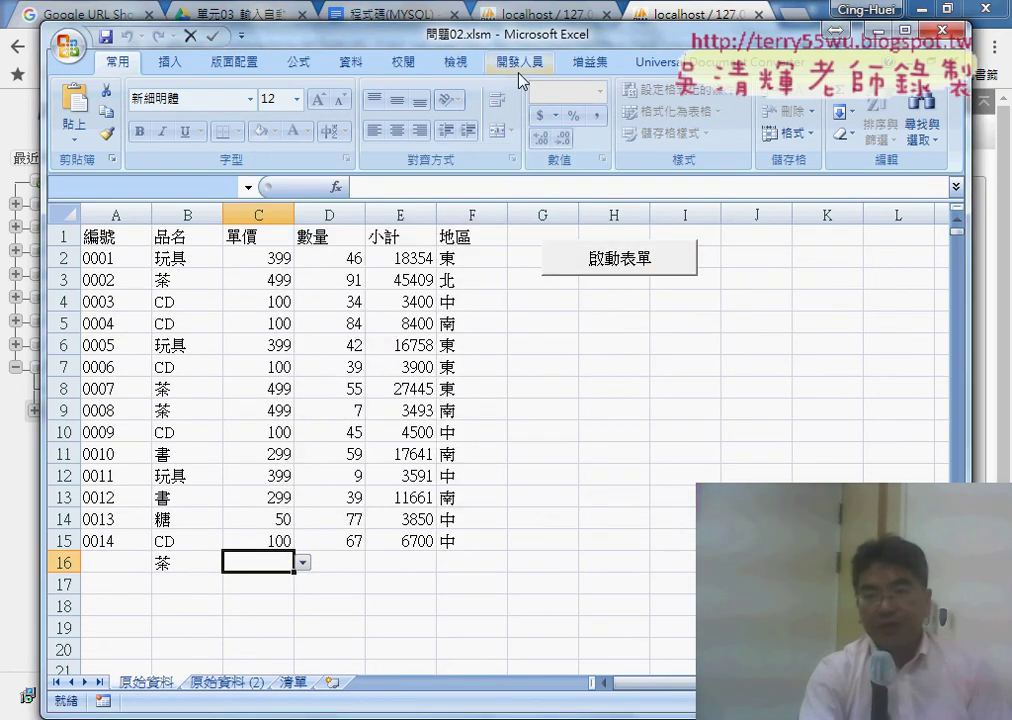
{"action": "left_click_drag", "start_coordinate": [500, 34], "coordinate": [690, 208]}
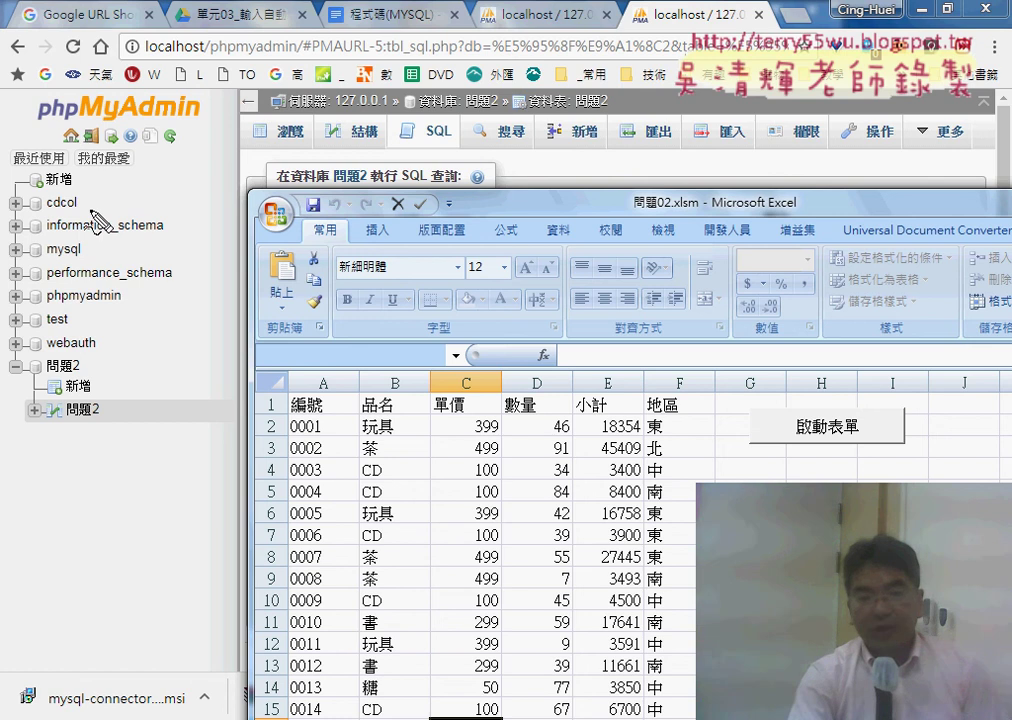
{"action": "left_click_drag", "start_coordinate": [150, 66], "coordinate": [178, 96]}
{"action": "left_click_drag", "start_coordinate": [605, 432], "coordinate": [580, 448]}
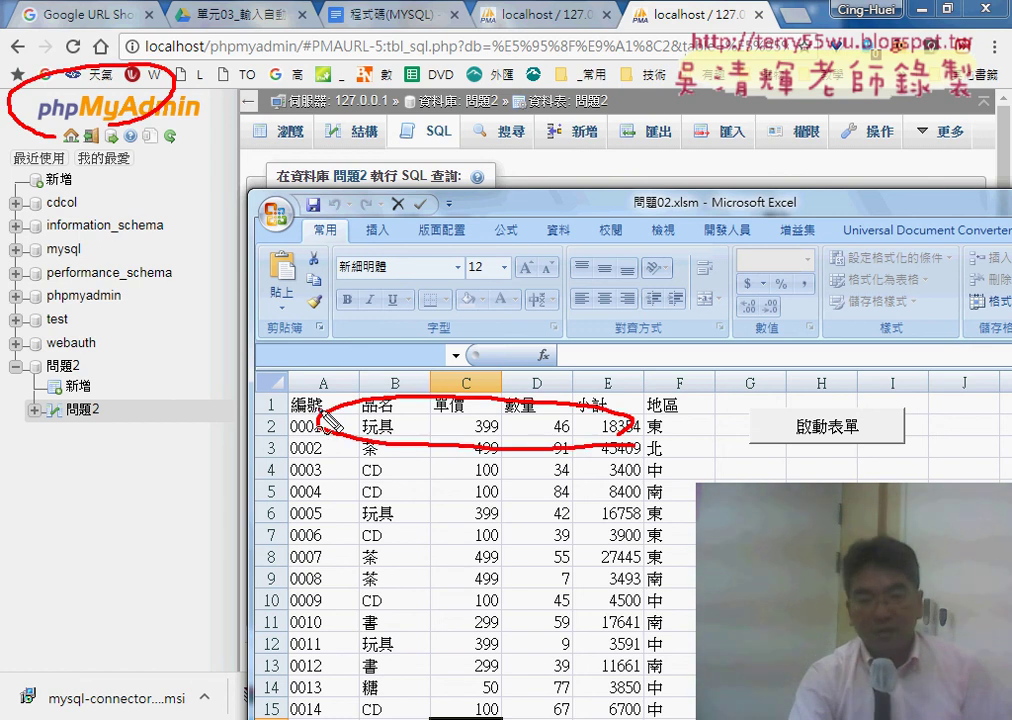
{"action": "left_click_drag", "start_coordinate": [328, 422], "coordinate": [140, 416]}
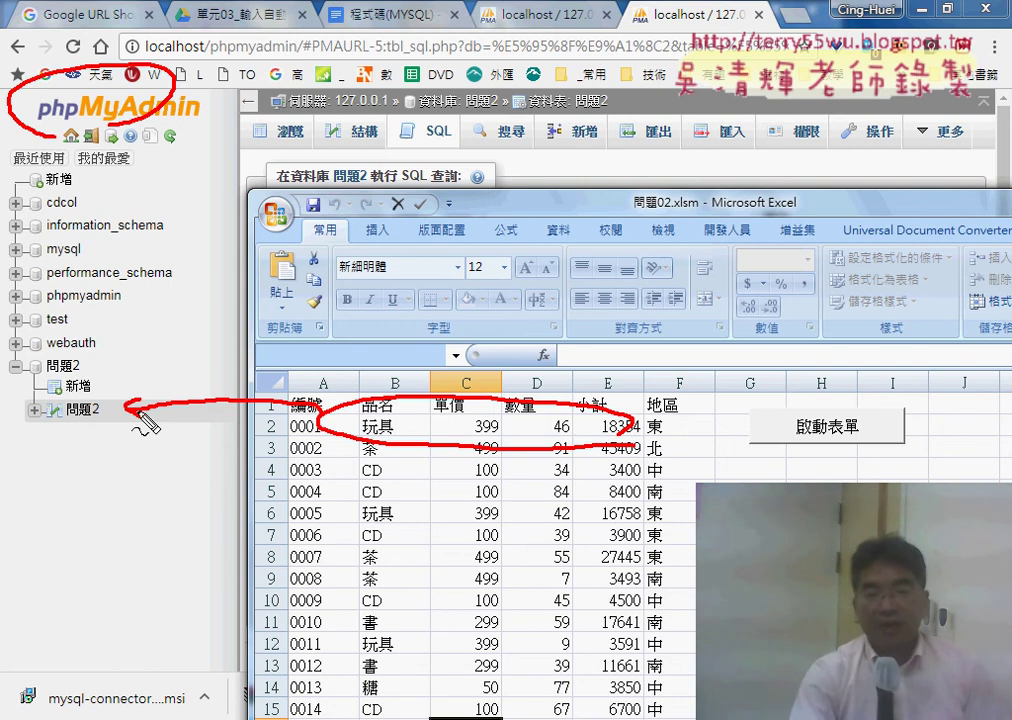
{"action": "mouse_move", "coordinate": [118, 333]}
{"action": "left_mouse_down"}
{"action": "mouse_move", "coordinate": [104, 360]}
{"action": "mouse_move", "coordinate": [148, 348]}
{"action": "mouse_move", "coordinate": [178, 367]}
{"action": "mouse_move", "coordinate": [95, 374]}
{"action": "mouse_move", "coordinate": [163, 324]}
{"action": "mouse_move", "coordinate": [182, 378]}
{"action": "left_mouse_up"}
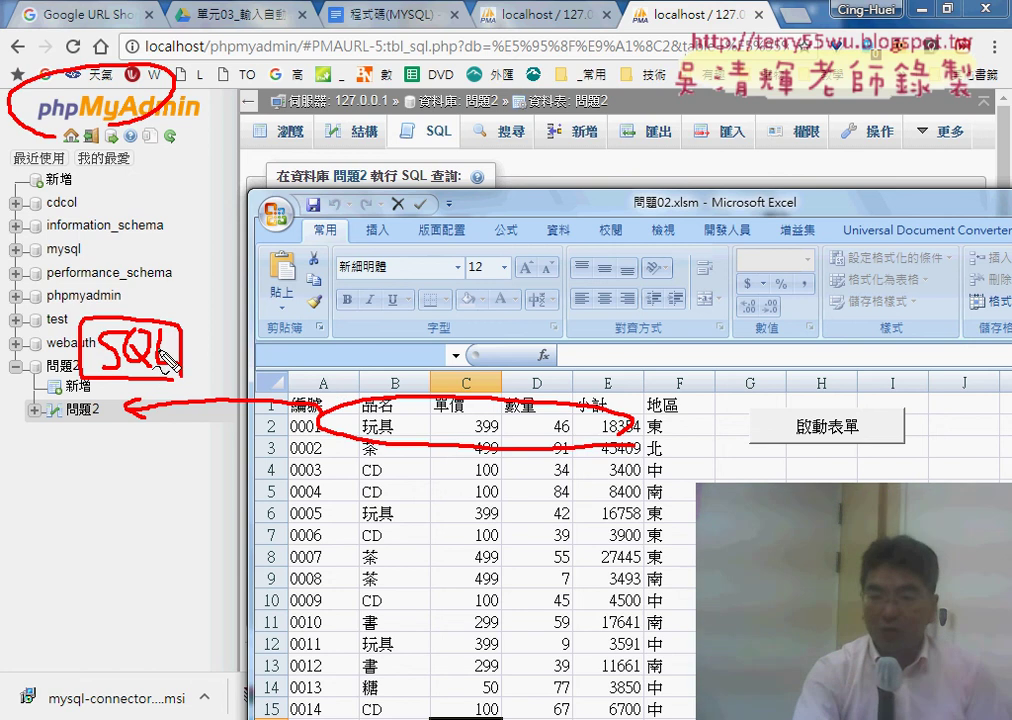
{"action": "left_click_drag", "start_coordinate": [200, 353], "coordinate": [226, 346]}
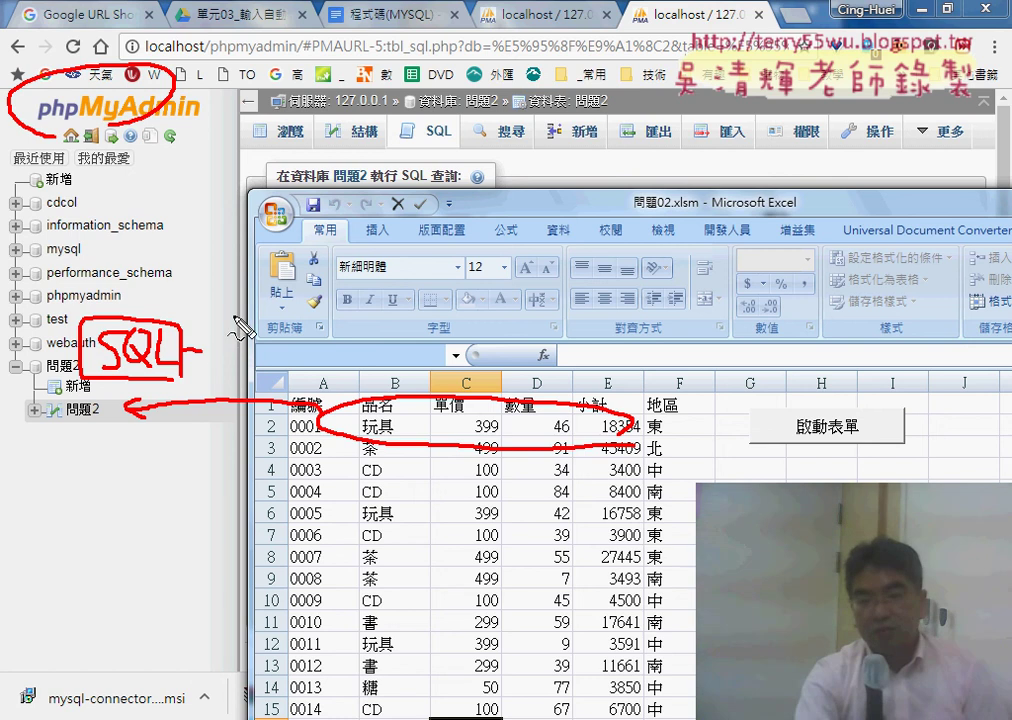
{"action": "mouse_move", "coordinate": [212, 372]}
{"action": "left_mouse_down"}
{"action": "mouse_move", "coordinate": [250, 368]}
{"action": "mouse_move", "coordinate": [264, 352]}
{"action": "mouse_move", "coordinate": [300, 362]}
{"action": "left_mouse_up"}
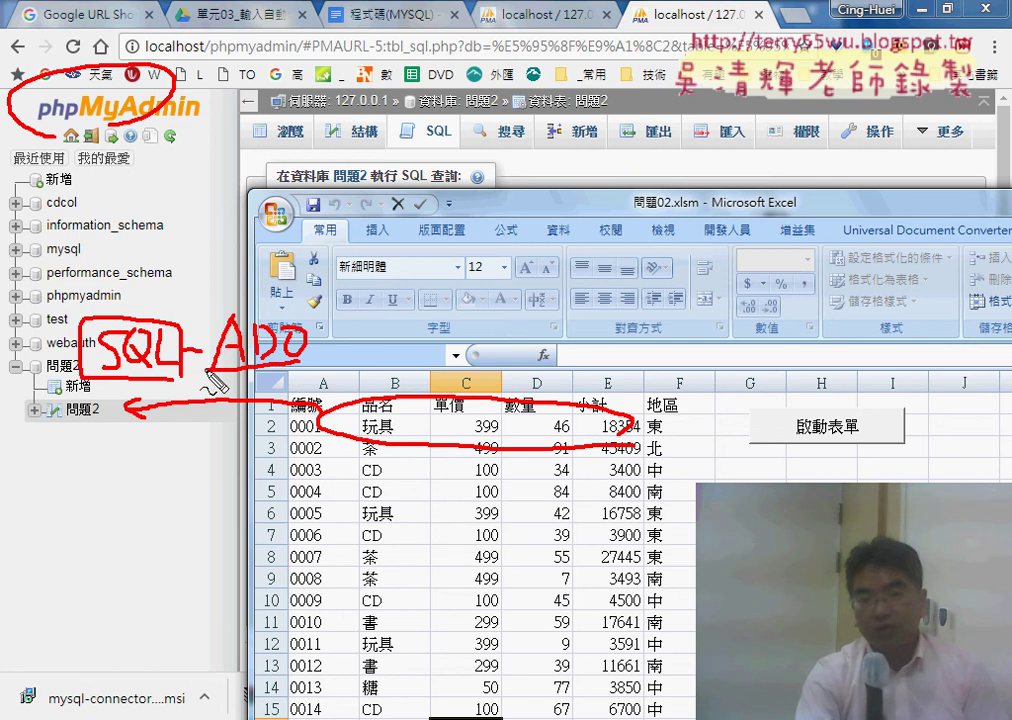
{"action": "left_click_drag", "start_coordinate": [208, 310], "coordinate": [321, 371]}
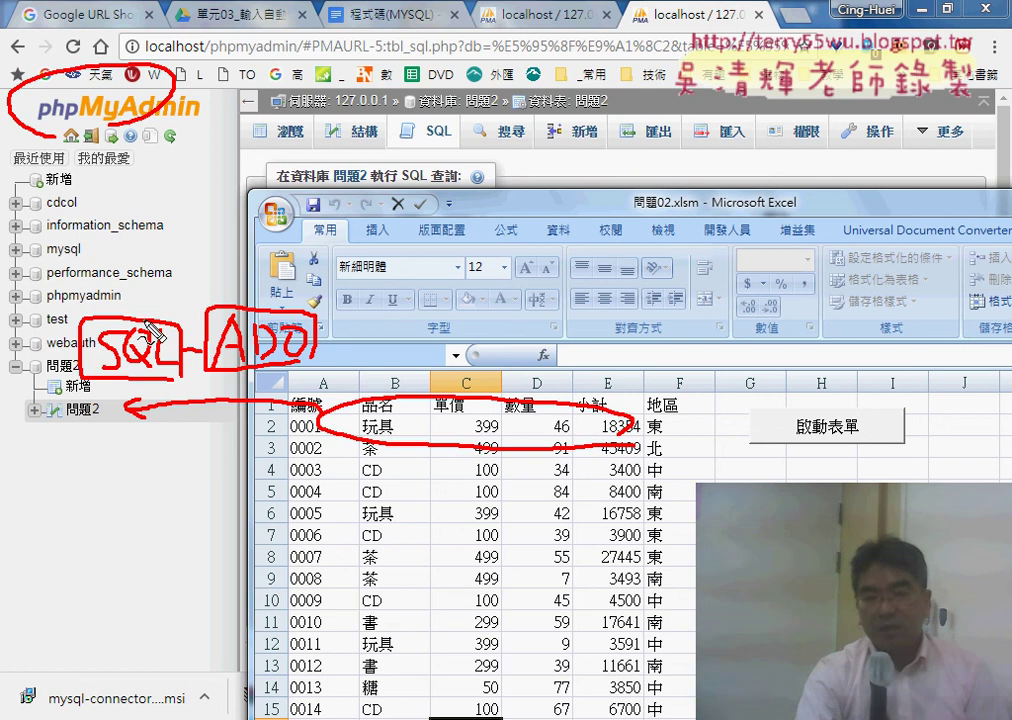
{"action": "left_click_drag", "start_coordinate": [100, 328], "coordinate": [55, 402]}
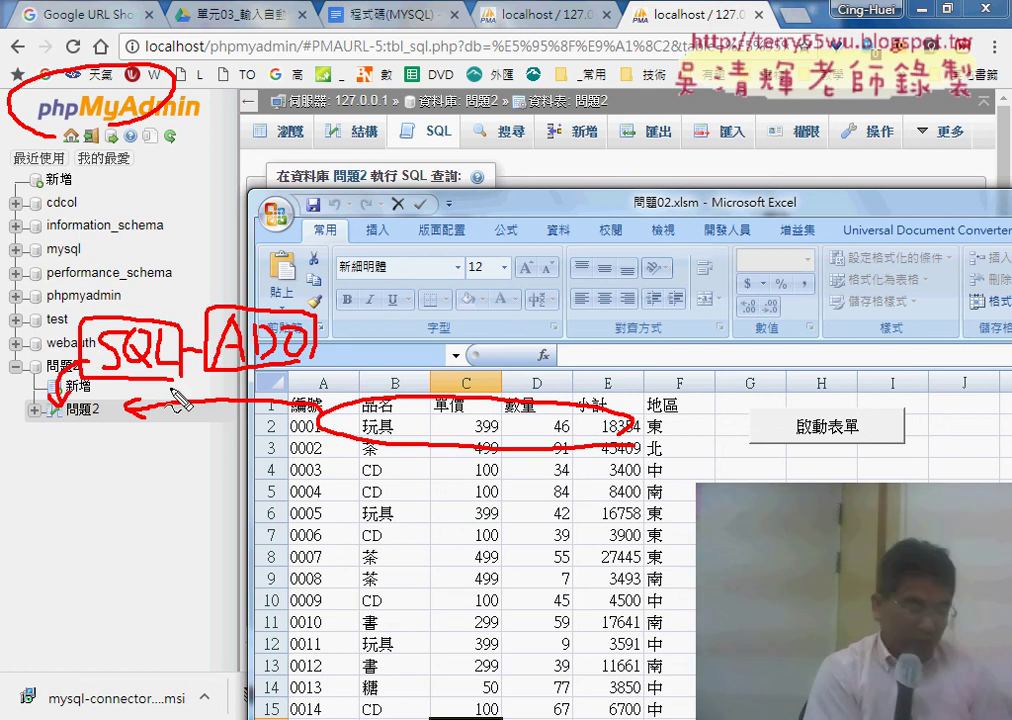
{"action": "key", "text": "Escape"}
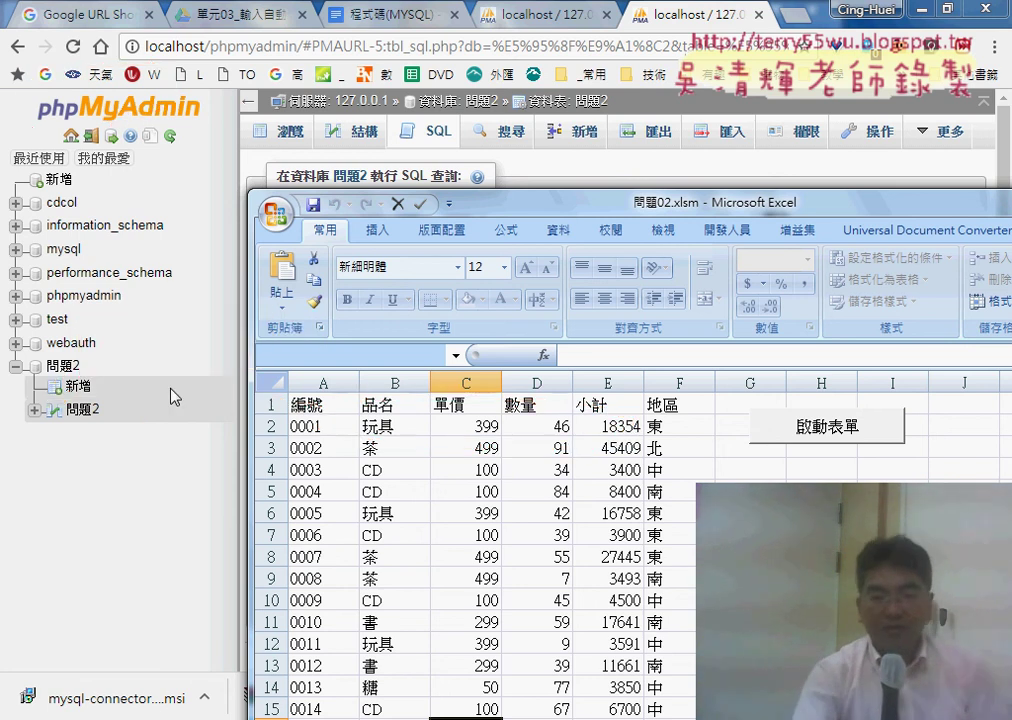
{"action": "left_click", "coordinate": [95, 418]}
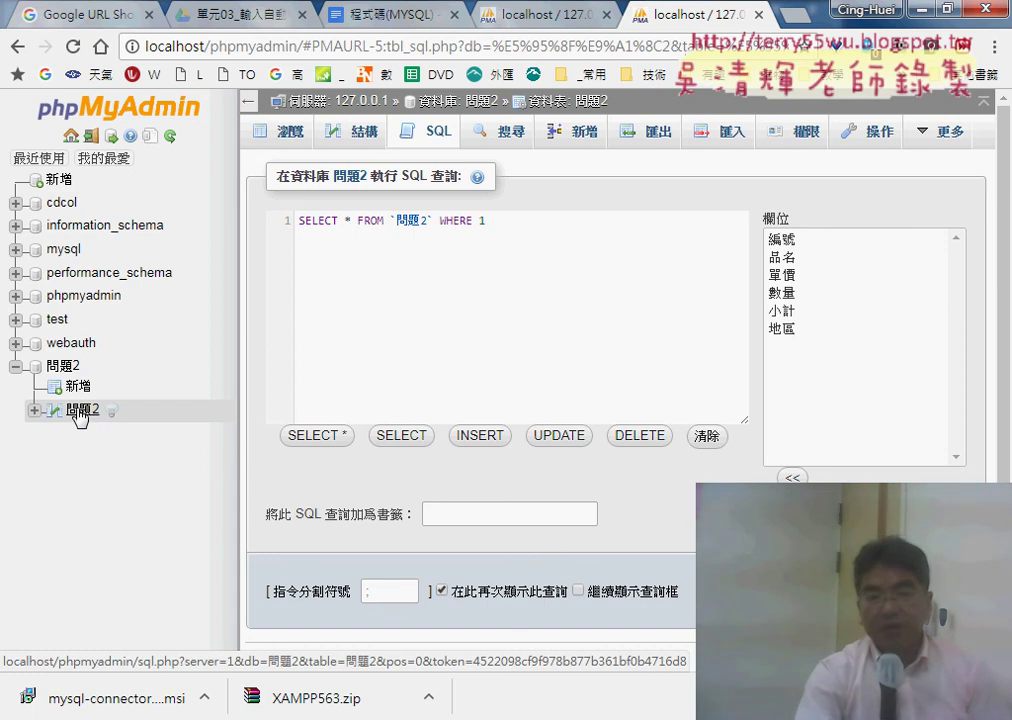
{"action": "left_click", "coordinate": [83, 413]}
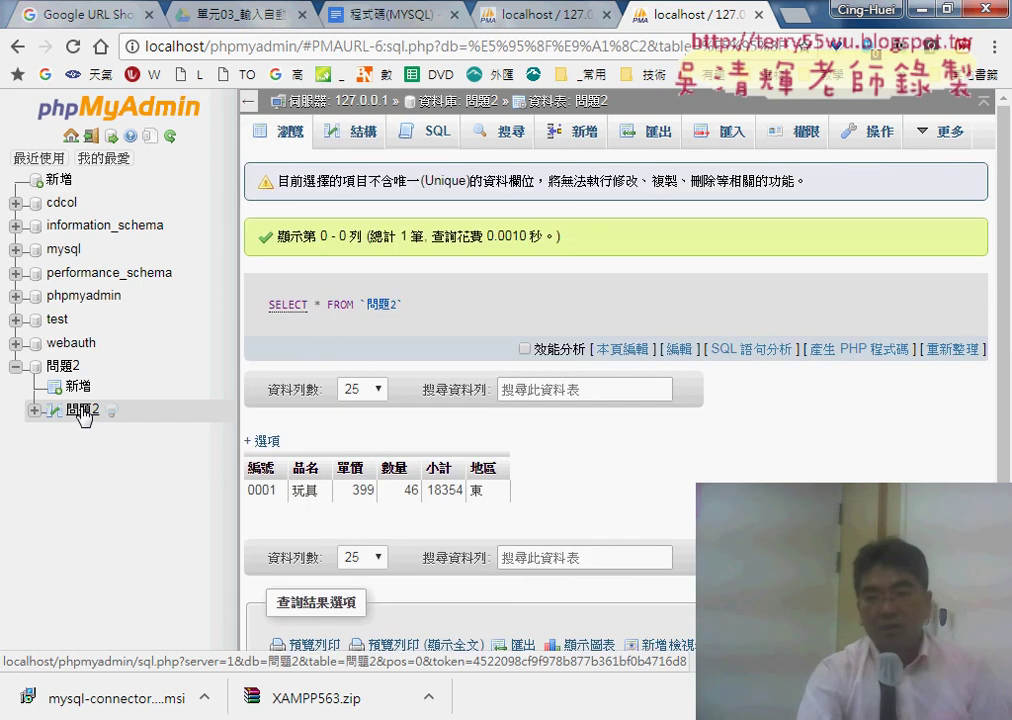
{"action": "left_click", "coordinate": [437, 140]}
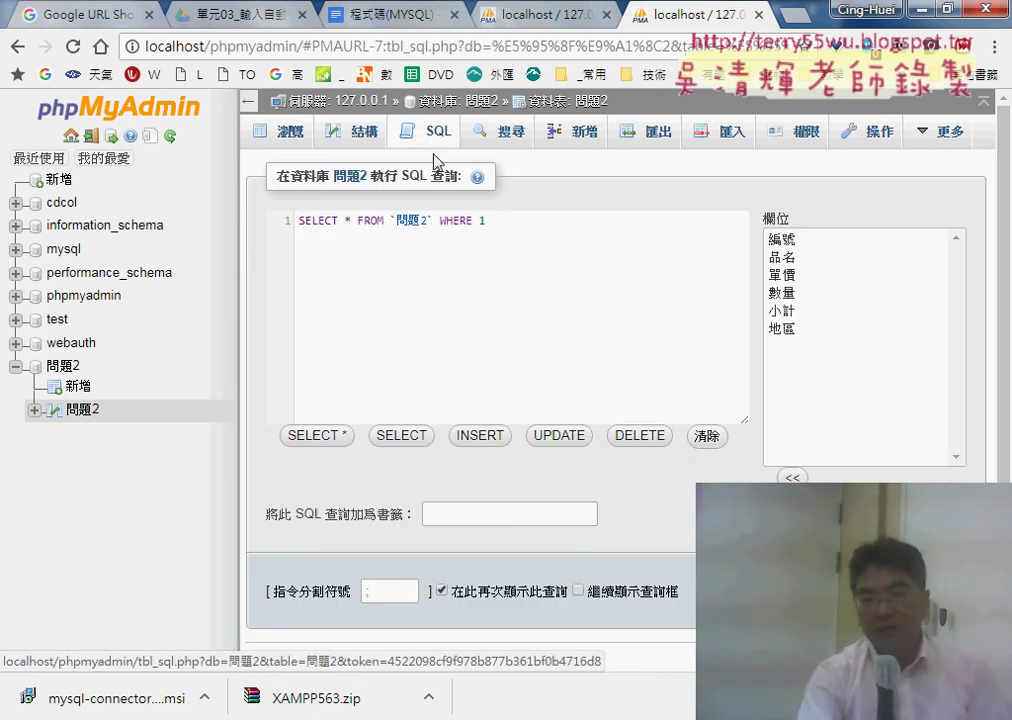
Load the six-column INSERT INTO template for 問題2 and select the [value-1] to [value-6] placeholders
{"action": "left_click", "coordinate": [481, 438]}
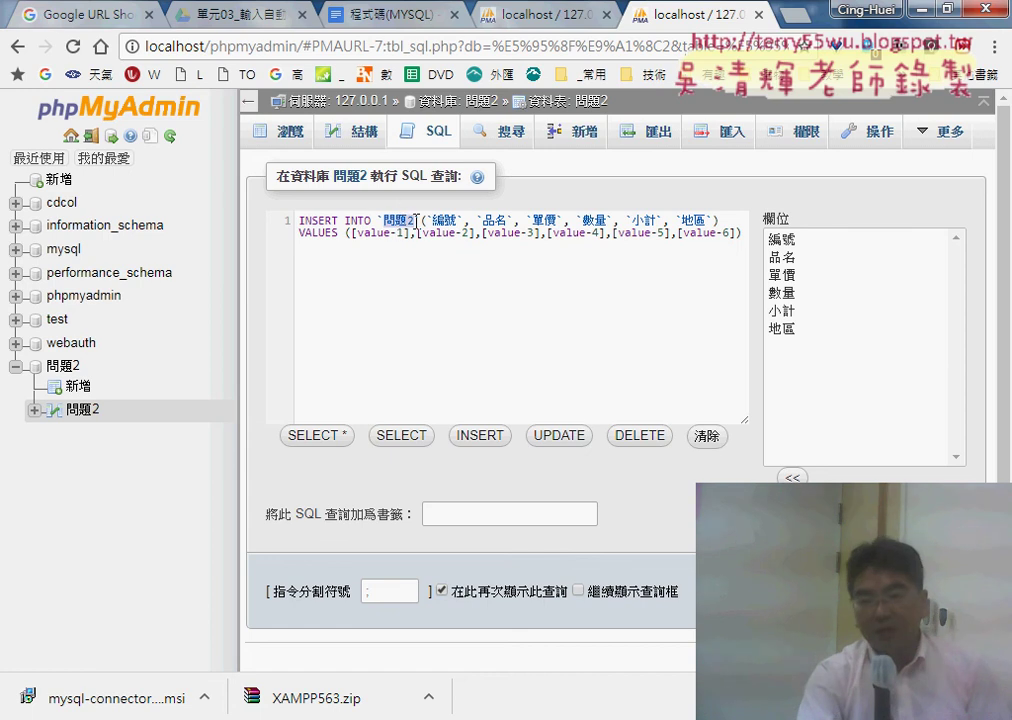
{"action": "left_click_drag", "start_coordinate": [352, 234], "coordinate": [737, 234]}
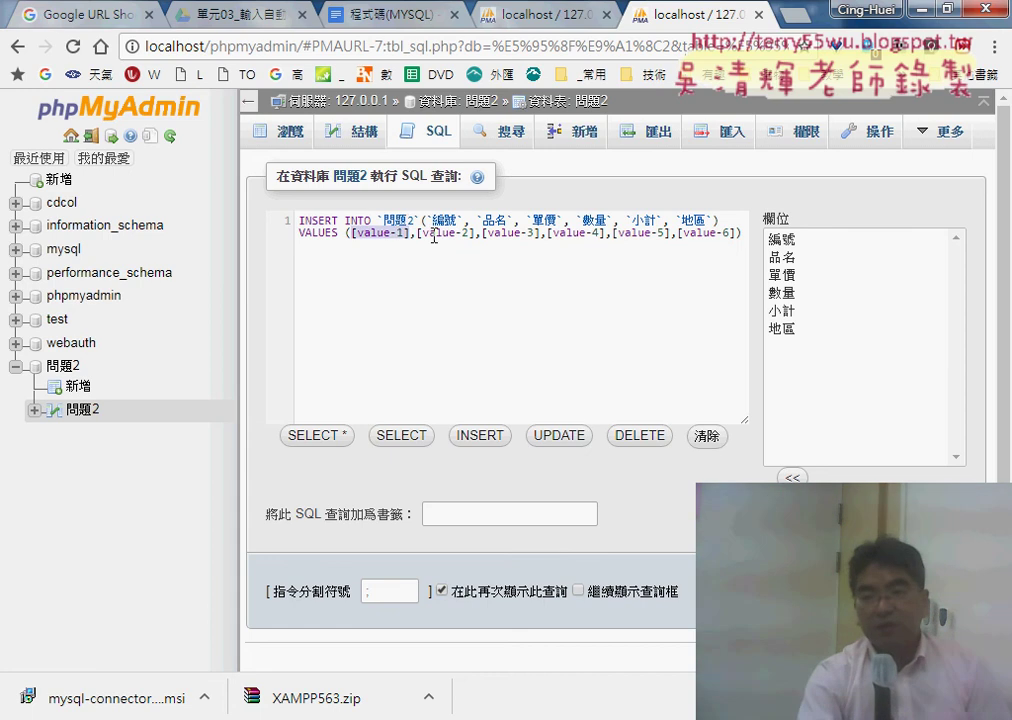